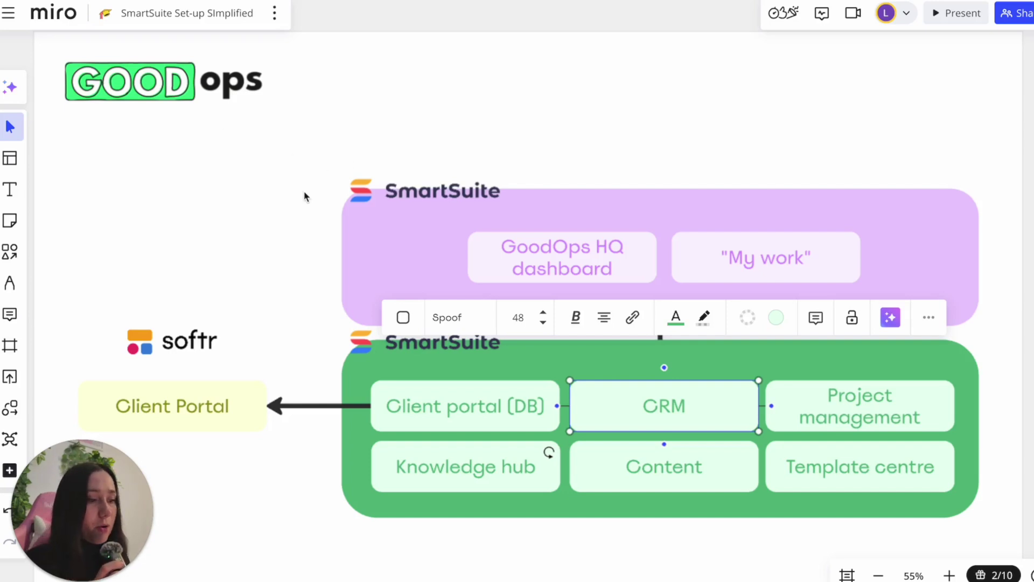
Deselect the CRM box on the Miro GoodOps setup diagram
{"action": "left_click", "coordinate": [326, 266]}
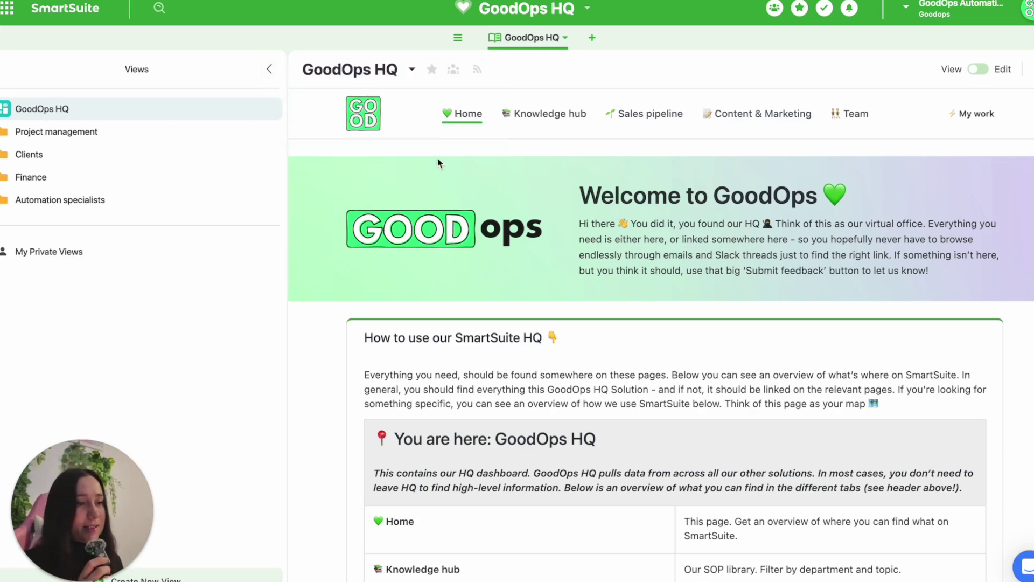
Collapse the Views sidebar, scroll through the How to use table, and open the Knowledge hub
{"action": "left_click", "coordinate": [270, 68]}
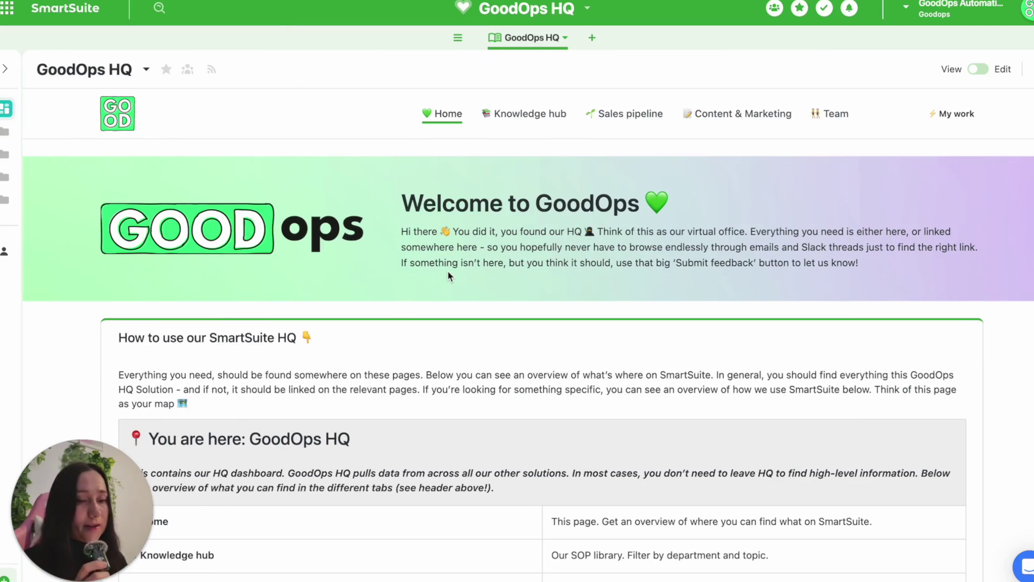
{"action": "scroll", "coordinate": [452, 283], "scroll_direction": "down", "scroll_amount": 5}
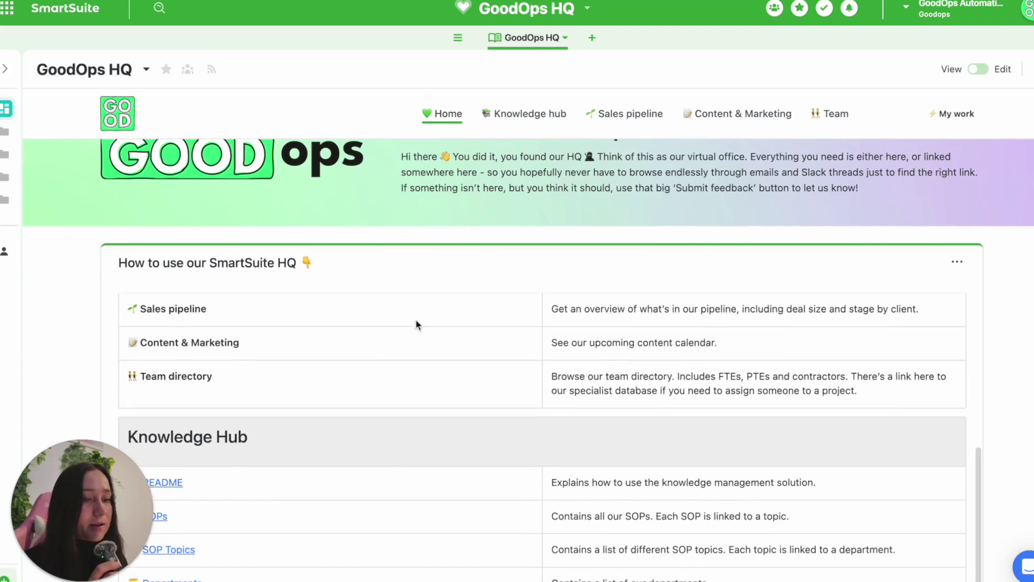
{"action": "scroll", "coordinate": [419, 334], "scroll_direction": "up", "scroll_amount": 2}
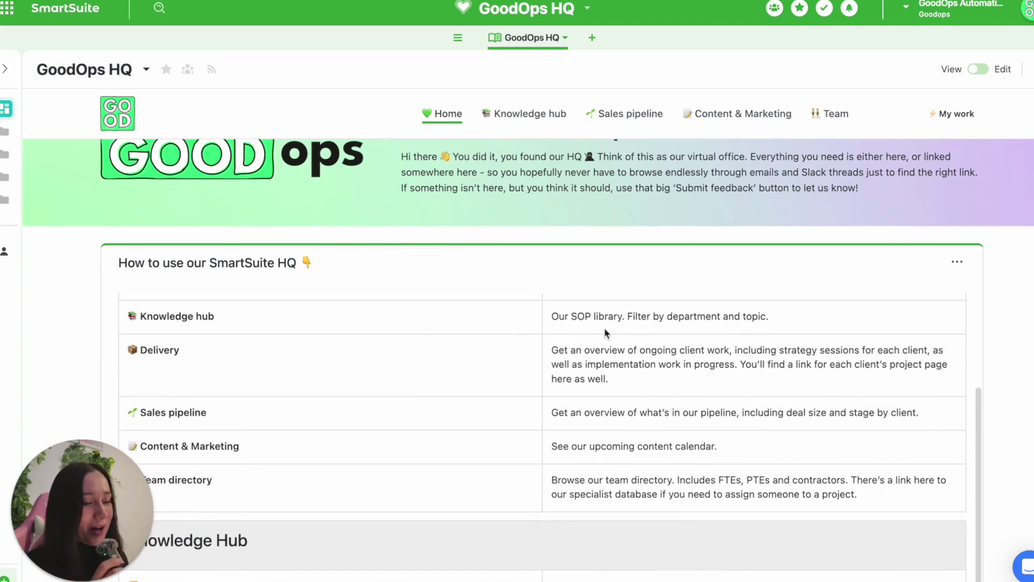
{"action": "scroll", "coordinate": [442, 337], "scroll_direction": "up", "scroll_amount": 1}
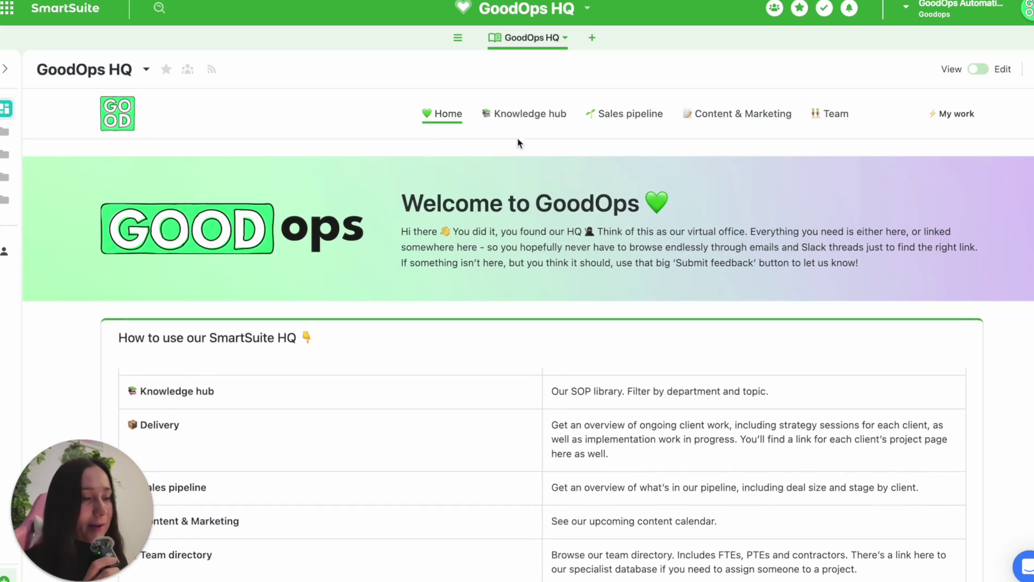
{"action": "scroll", "coordinate": [347, 392], "scroll_direction": "down", "scroll_amount": 5}
{"action": "scroll", "coordinate": [348, 393], "scroll_direction": "up", "scroll_amount": 1}
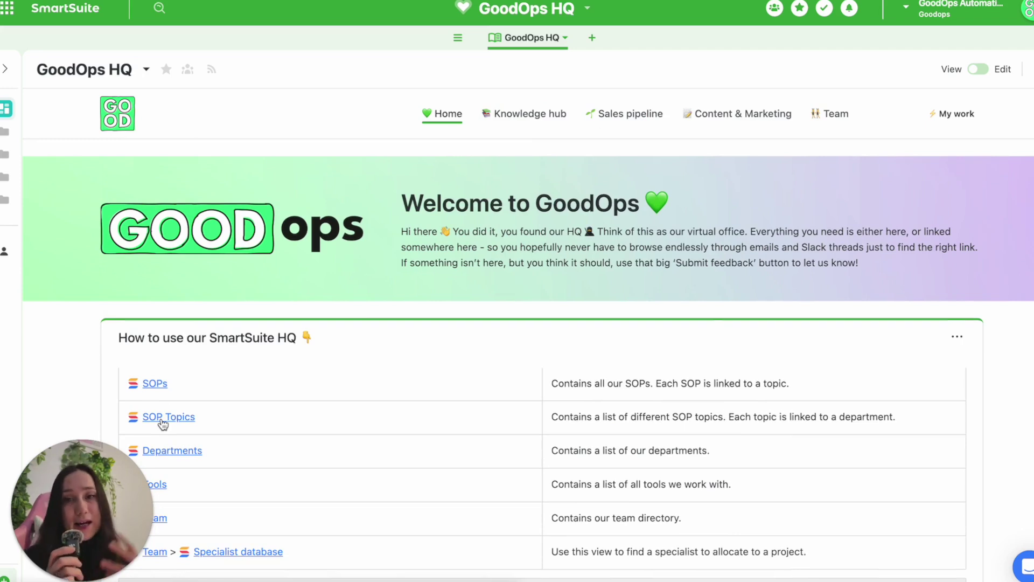
{"action": "scroll", "coordinate": [163, 424], "scroll_direction": "up", "scroll_amount": 5}
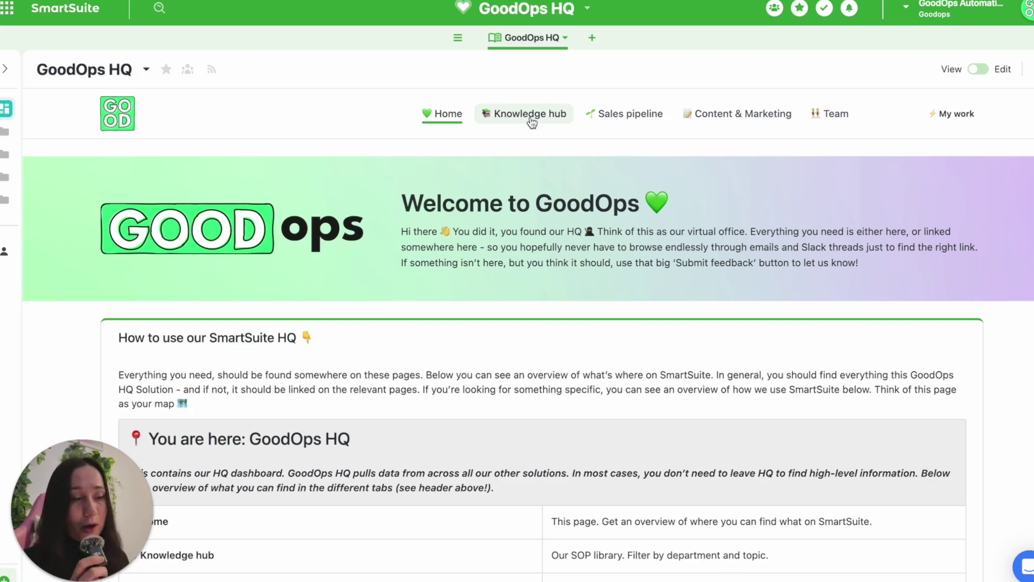
{"action": "left_click", "coordinate": [531, 115]}
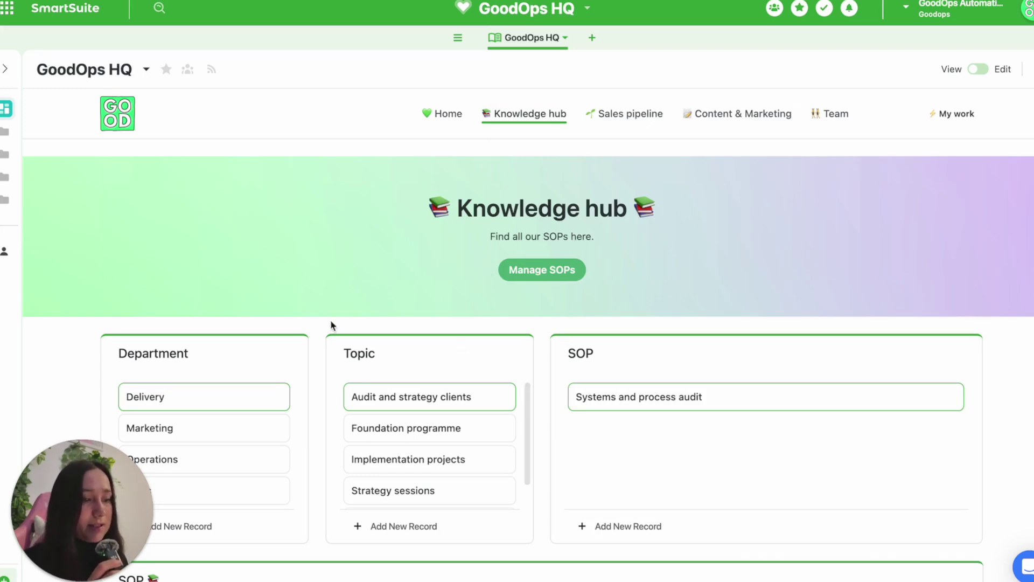
Filter the Knowledge hub to Marketing department SOPs, read them, then open Sales pipeline
{"action": "left_click", "coordinate": [201, 434]}
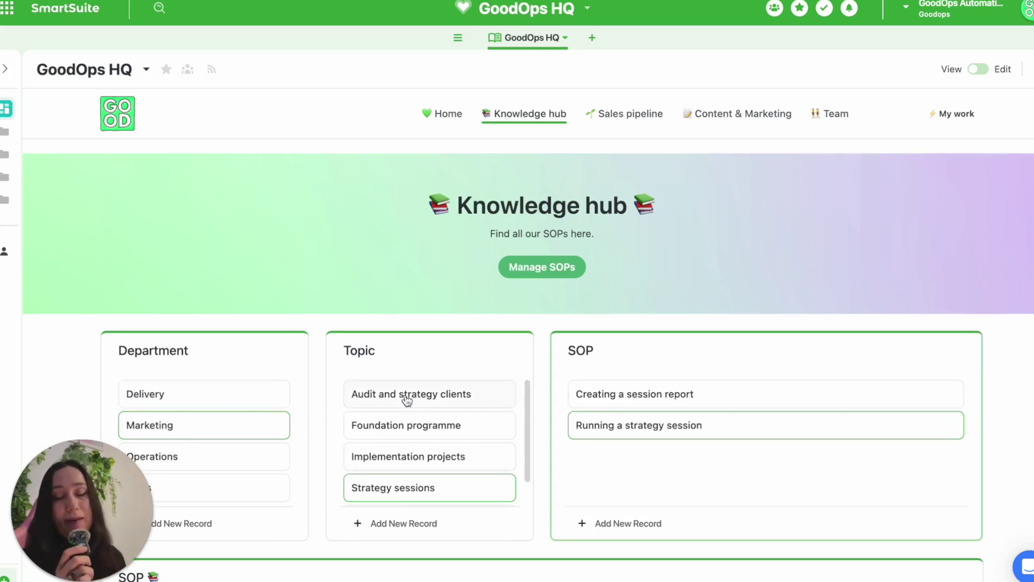
{"action": "scroll", "coordinate": [960, 319], "scroll_direction": "down", "scroll_amount": 7}
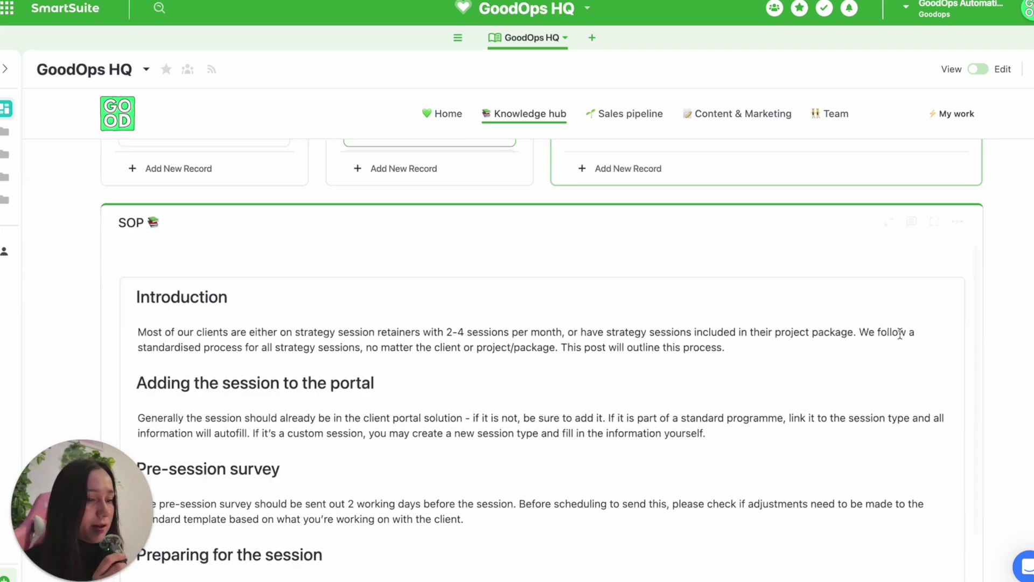
{"action": "scroll", "coordinate": [467, 307], "scroll_direction": "down", "scroll_amount": 1}
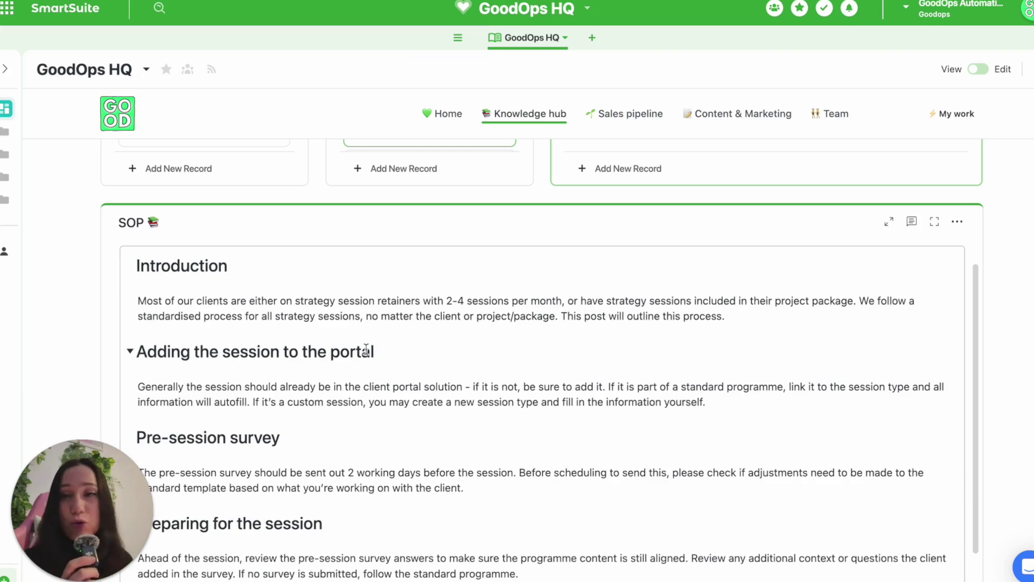
{"action": "scroll", "coordinate": [450, 351], "scroll_direction": "up", "scroll_amount": 7}
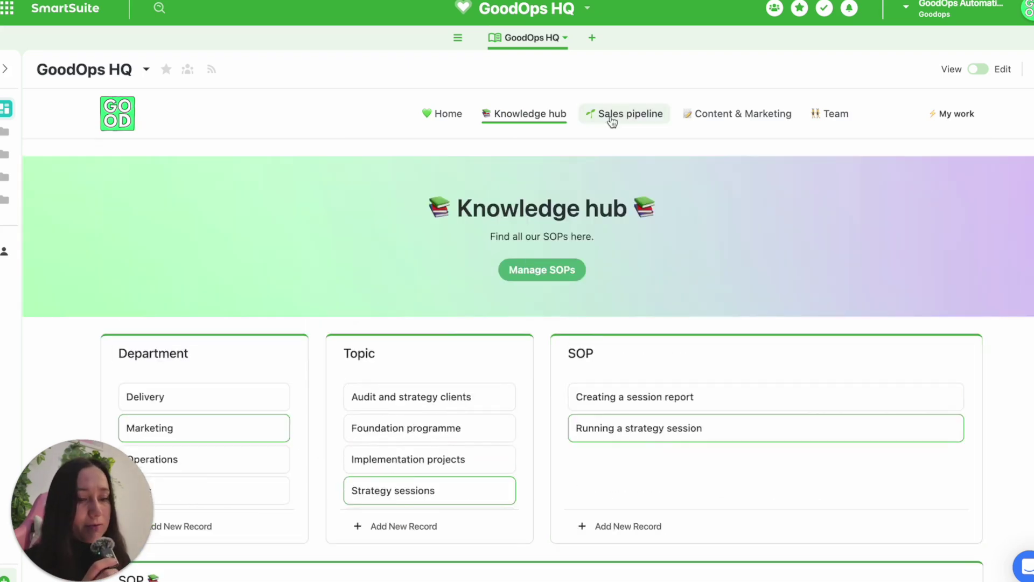
{"action": "left_click", "coordinate": [612, 120]}
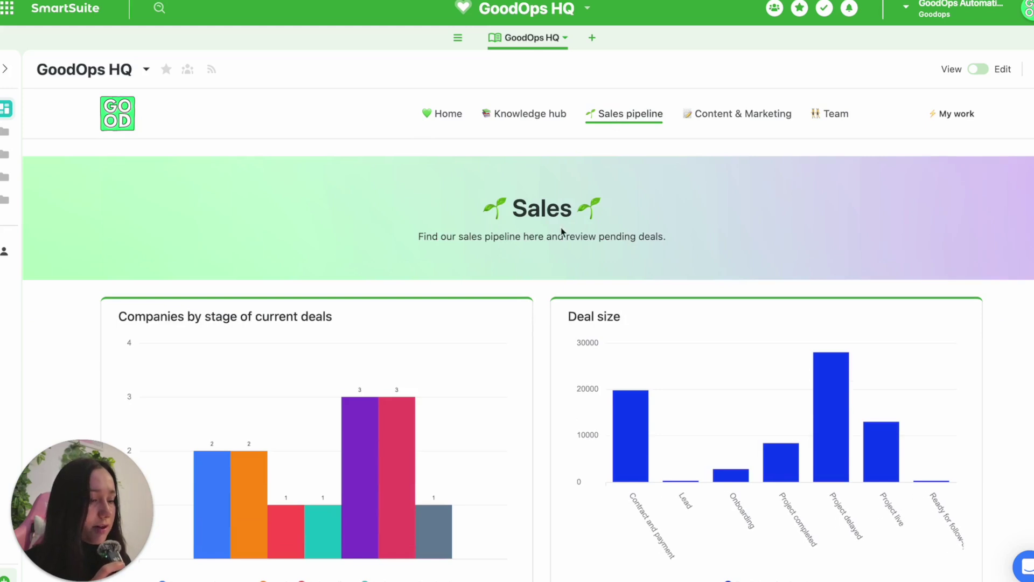
Browse the Sales pipeline charts and Content & Marketing page, then go to the Team directory
{"action": "scroll", "coordinate": [560, 232], "scroll_direction": "down", "scroll_amount": 1}
{"action": "scroll", "coordinate": [516, 195], "scroll_direction": "down", "scroll_amount": 2}
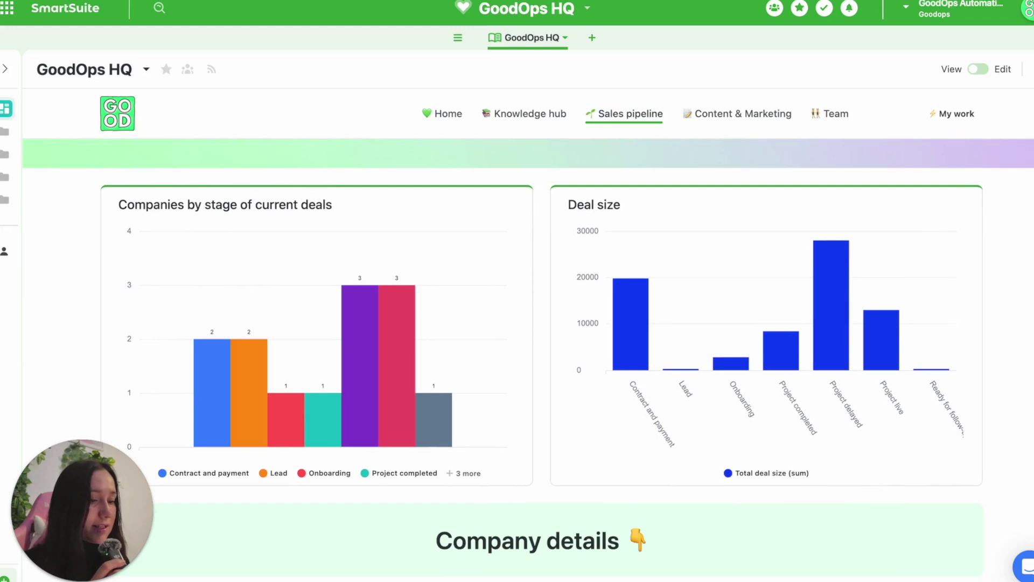
{"action": "scroll", "coordinate": [458, 474], "scroll_direction": "up", "scroll_amount": 2}
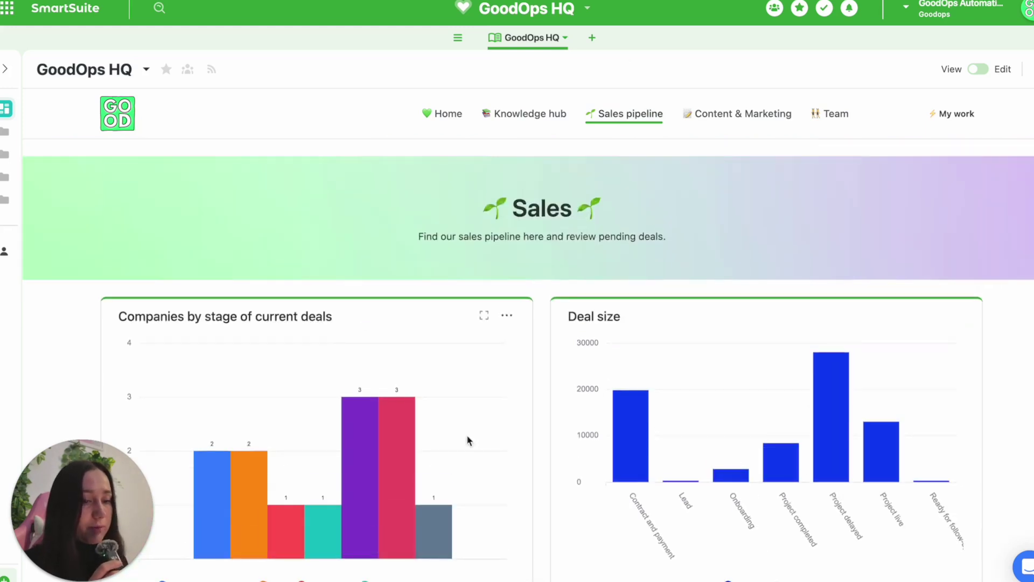
{"action": "left_click", "coordinate": [708, 114]}
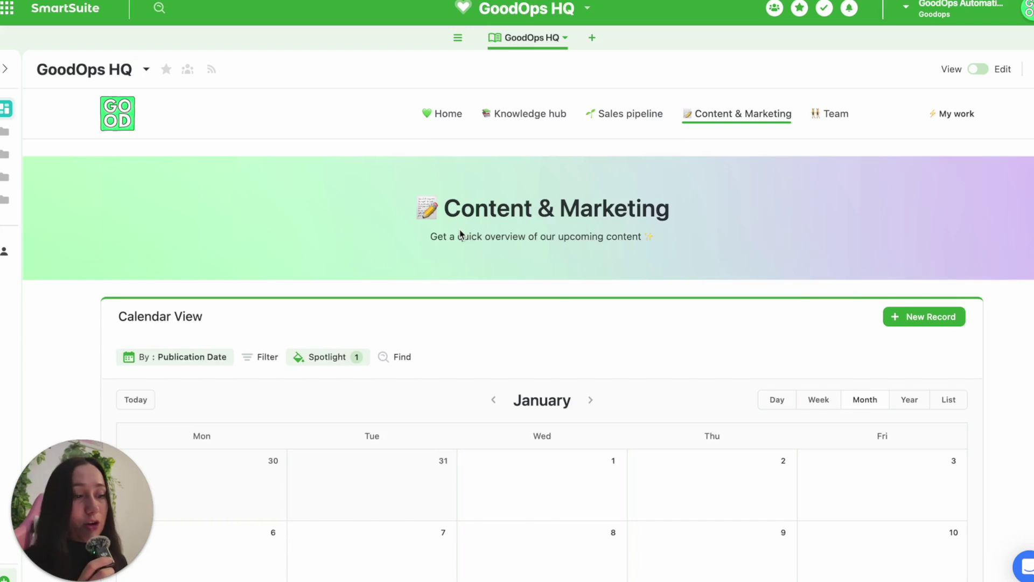
{"action": "scroll", "coordinate": [410, 222], "scroll_direction": "down", "scroll_amount": 2}
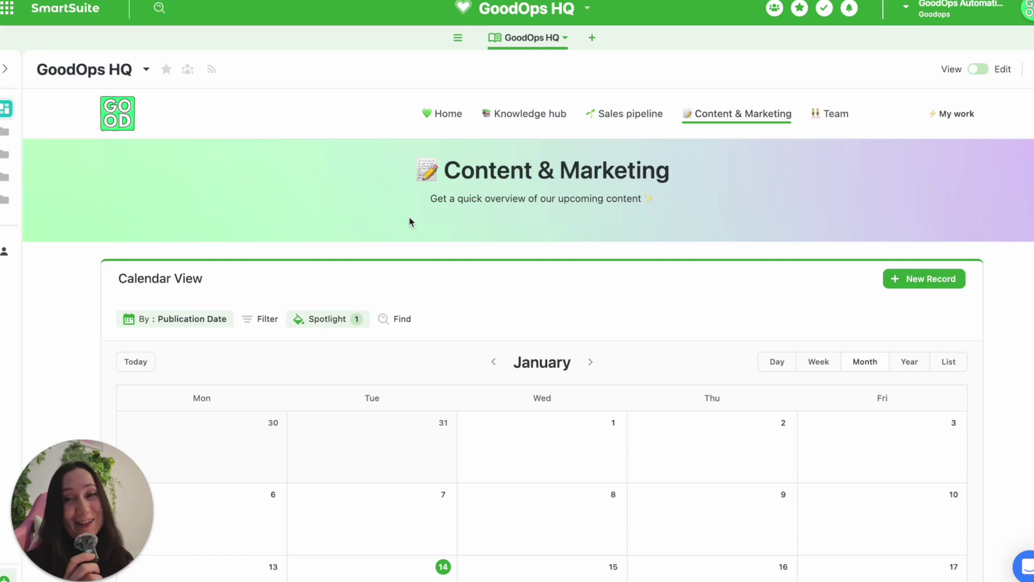
{"action": "left_click", "coordinate": [835, 114]}
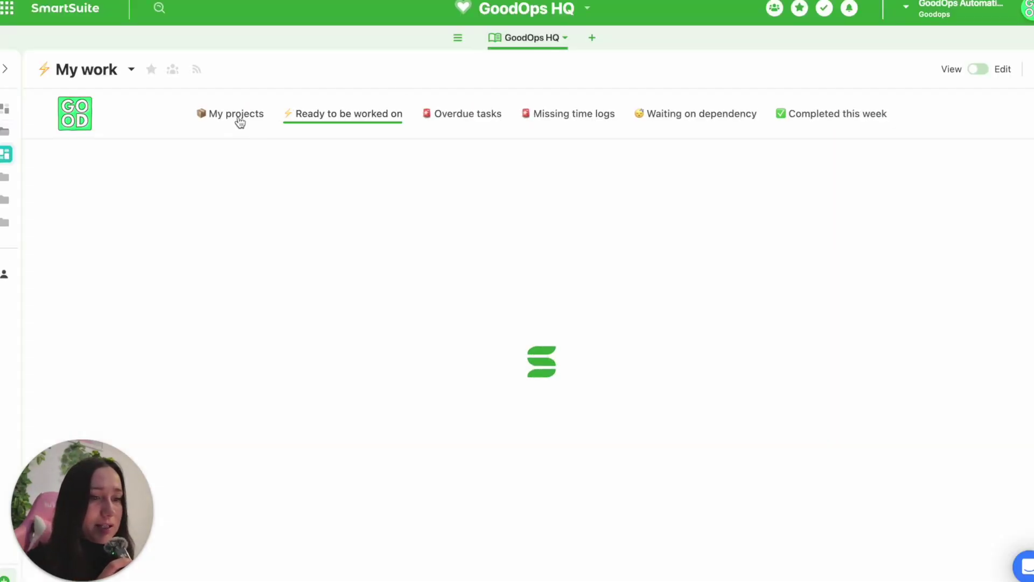
Show My projects' grouped tasks, then list the six To do tasks ready to be worked on
{"action": "left_click", "coordinate": [242, 115]}
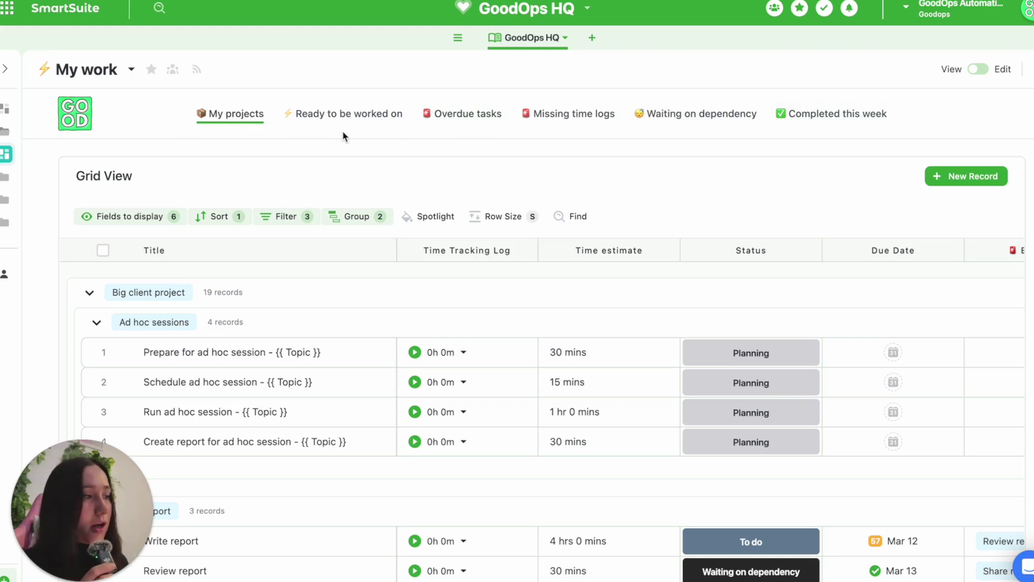
{"action": "scroll", "coordinate": [283, 321], "scroll_direction": "down", "scroll_amount": 1}
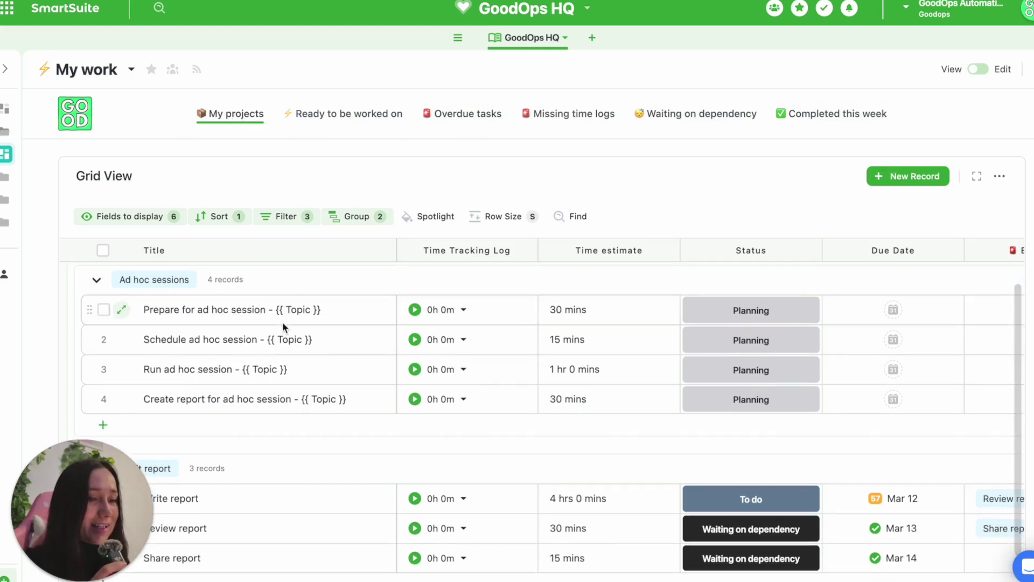
{"action": "scroll", "coordinate": [282, 323], "scroll_direction": "up", "scroll_amount": 1}
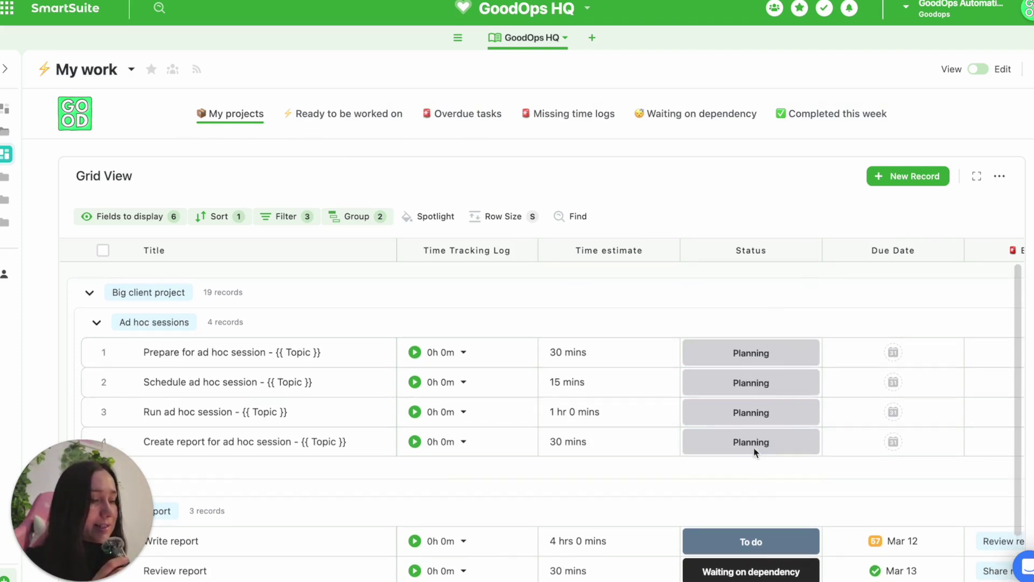
{"action": "scroll", "coordinate": [758, 301], "scroll_direction": "down", "scroll_amount": 3}
{"action": "left_click", "coordinate": [347, 115]}
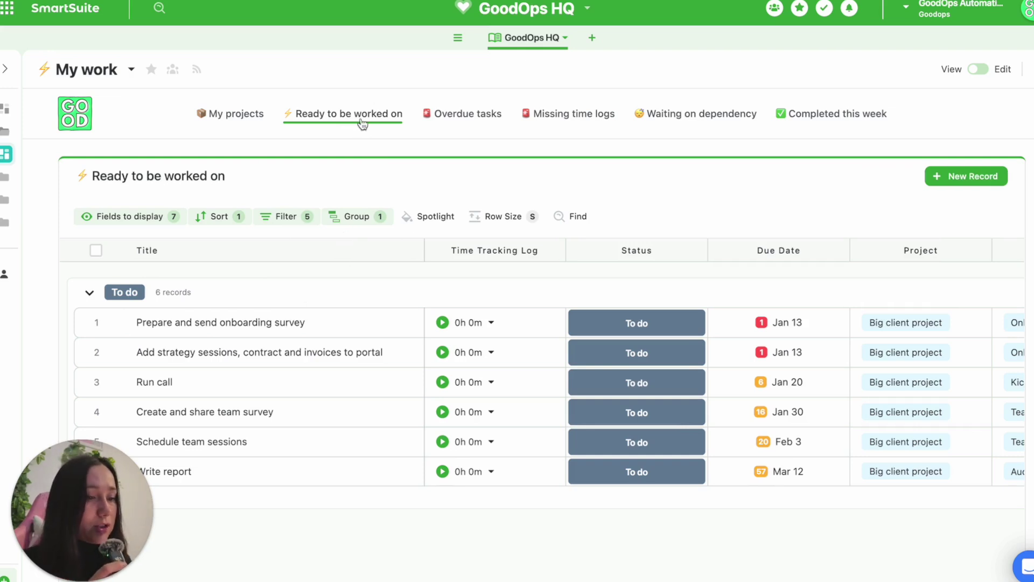
Cycle through the Overdue, Missing time logs and Completed this week lists, ending on Waiting on dependency
{"action": "double_click", "coordinate": [455, 114]}
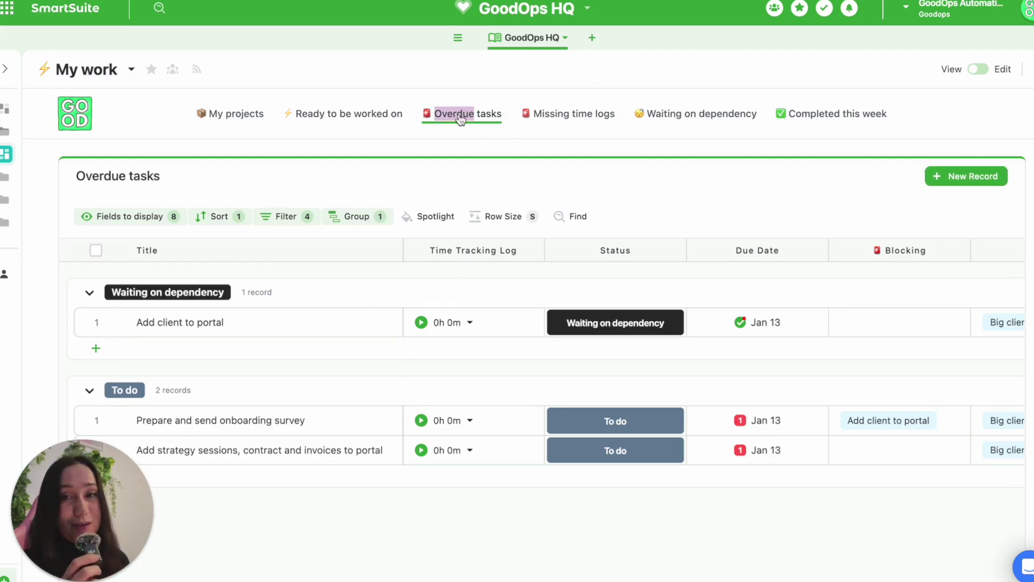
{"action": "left_click", "coordinate": [574, 113]}
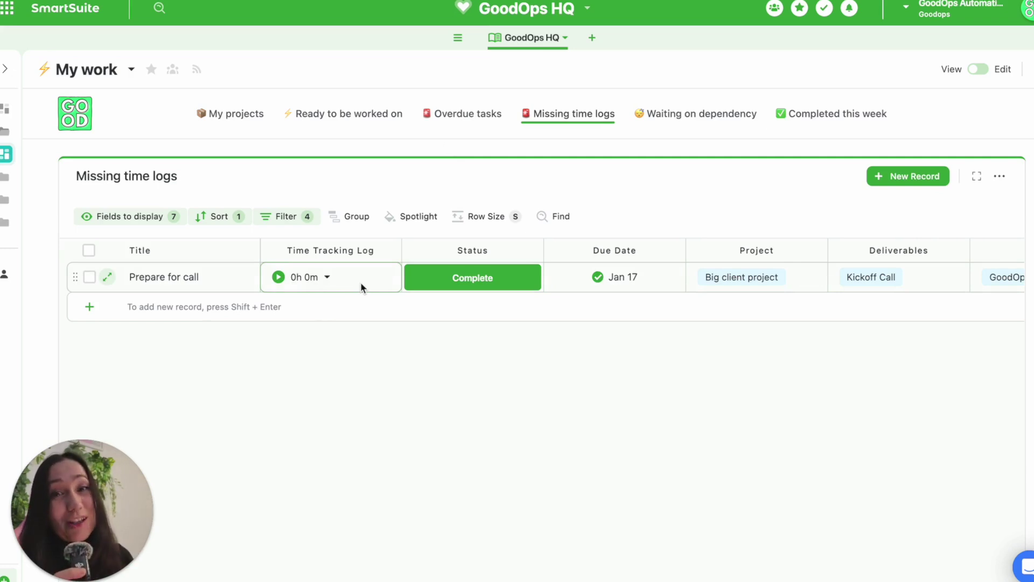
{"action": "left_click", "coordinate": [671, 115]}
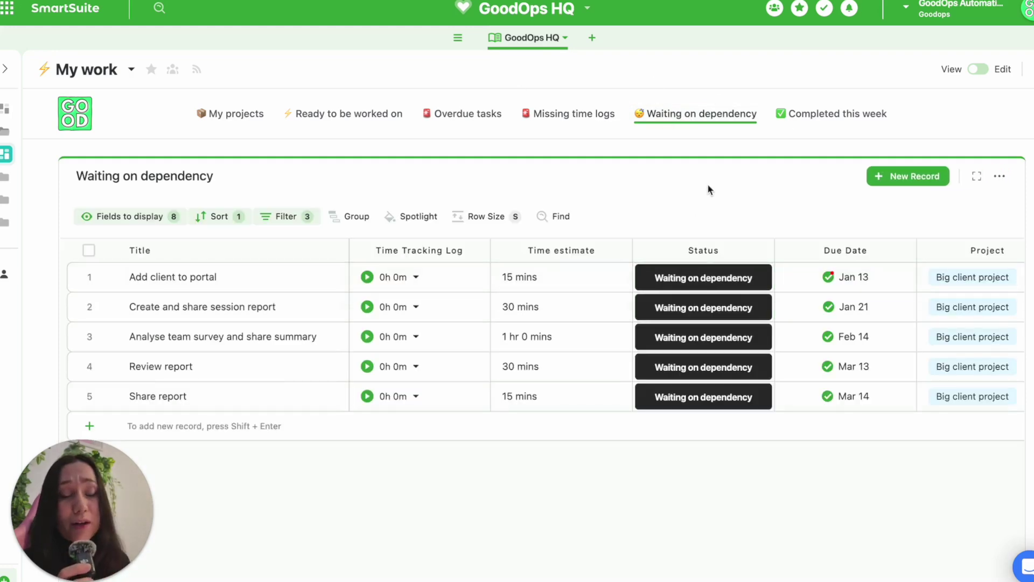
{"action": "left_click", "coordinate": [786, 114]}
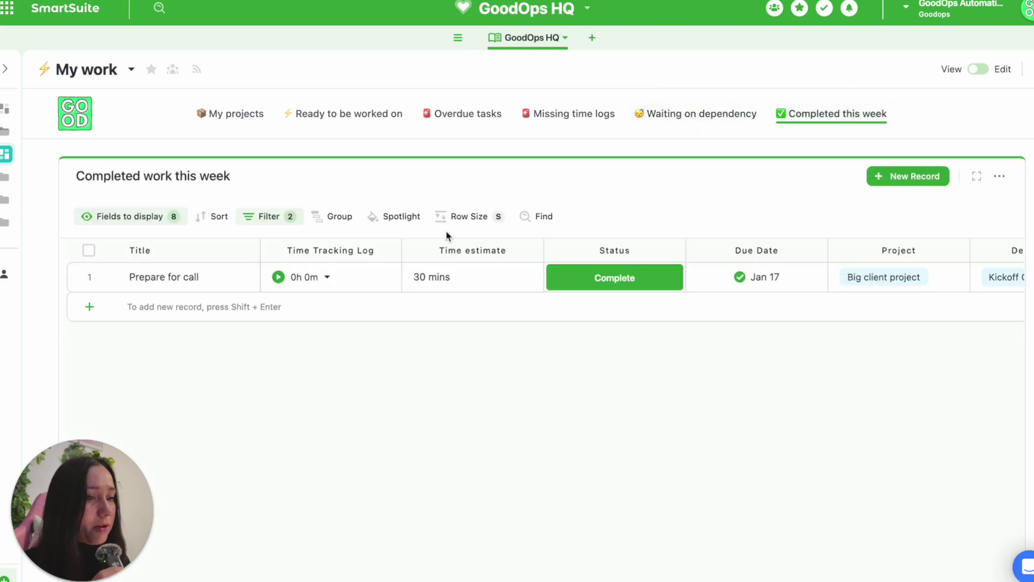
{"action": "left_click", "coordinate": [739, 113]}
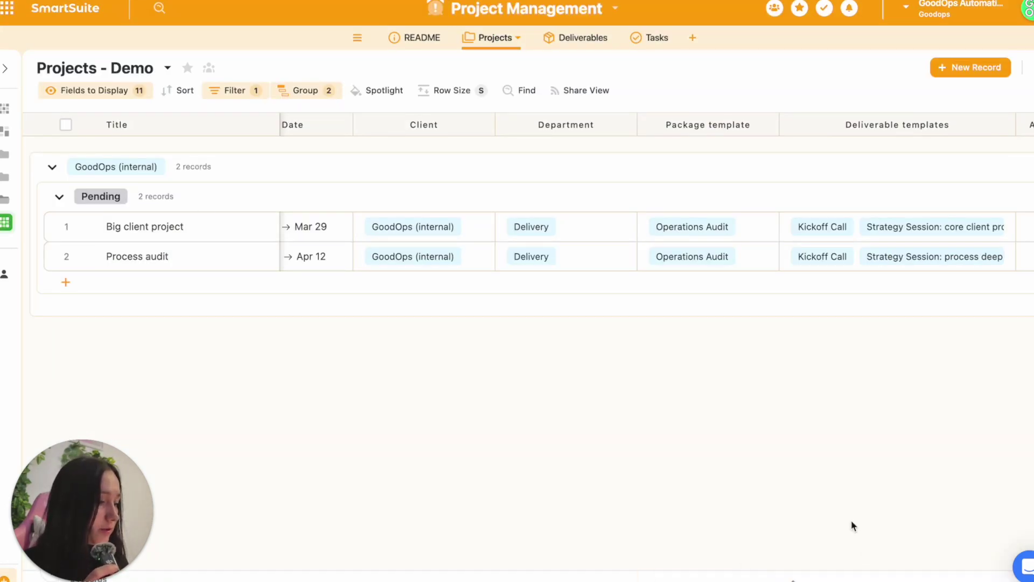
Add a 'New project' row to Projects - Demo and set its priority to Normal
{"action": "left_click", "coordinate": [148, 282]}
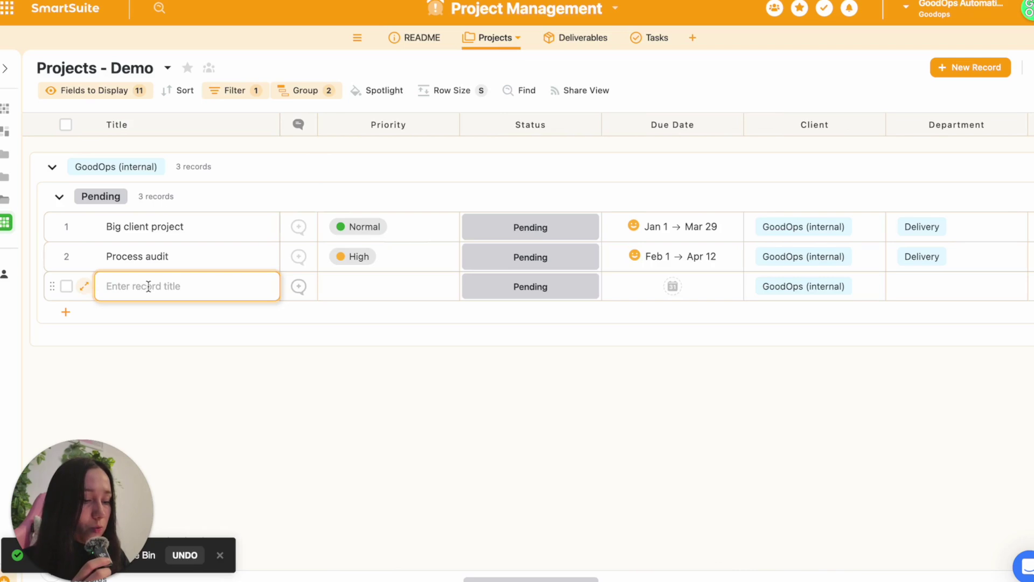
{"action": "type", "text": "New p"}
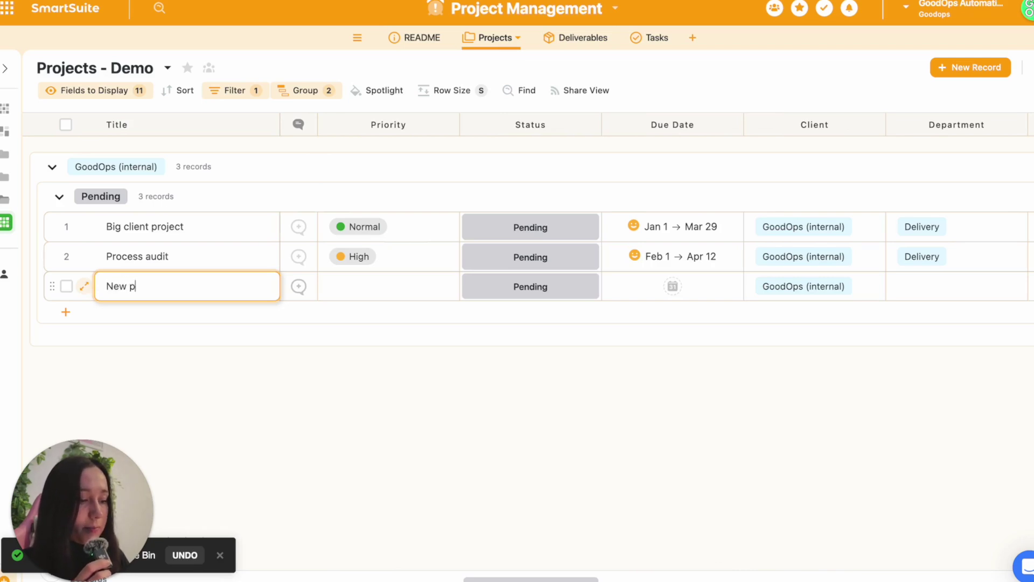
{"action": "type", "text": "roject"}
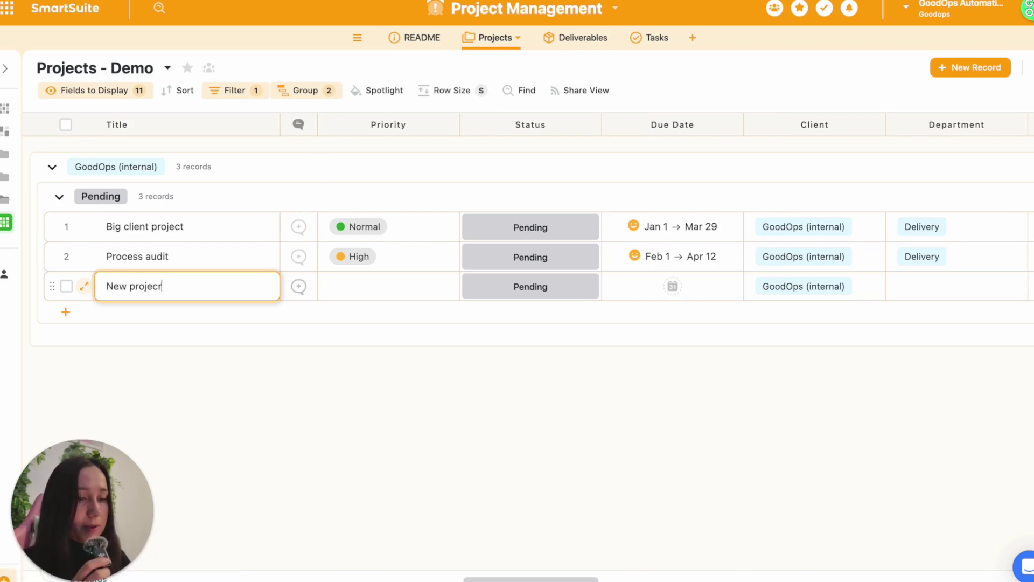
{"action": "key", "text": "BackSpace"}
{"action": "type", "text": "t"}
{"action": "key", "text": "Return"}
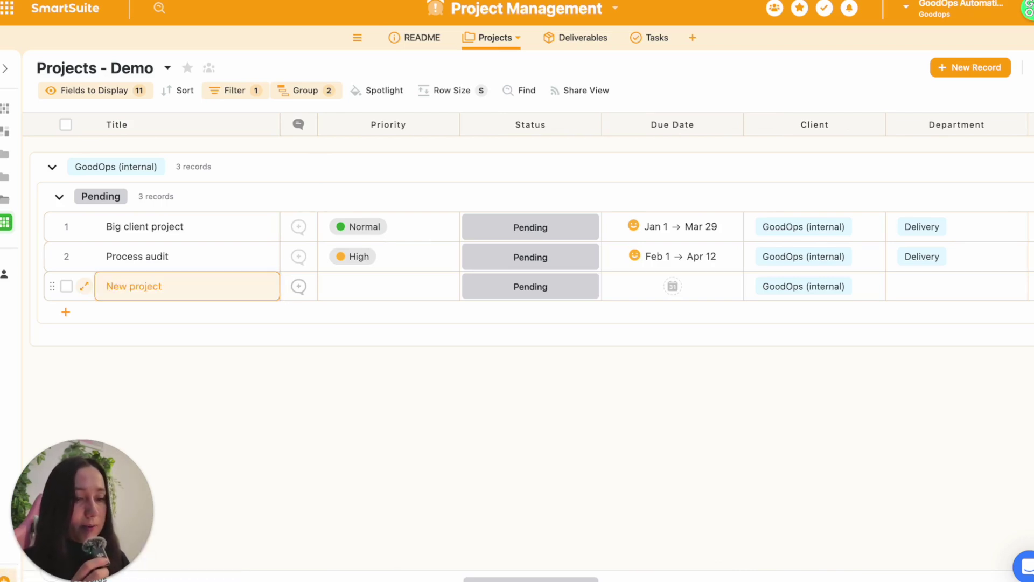
{"action": "left_click", "coordinate": [388, 287]}
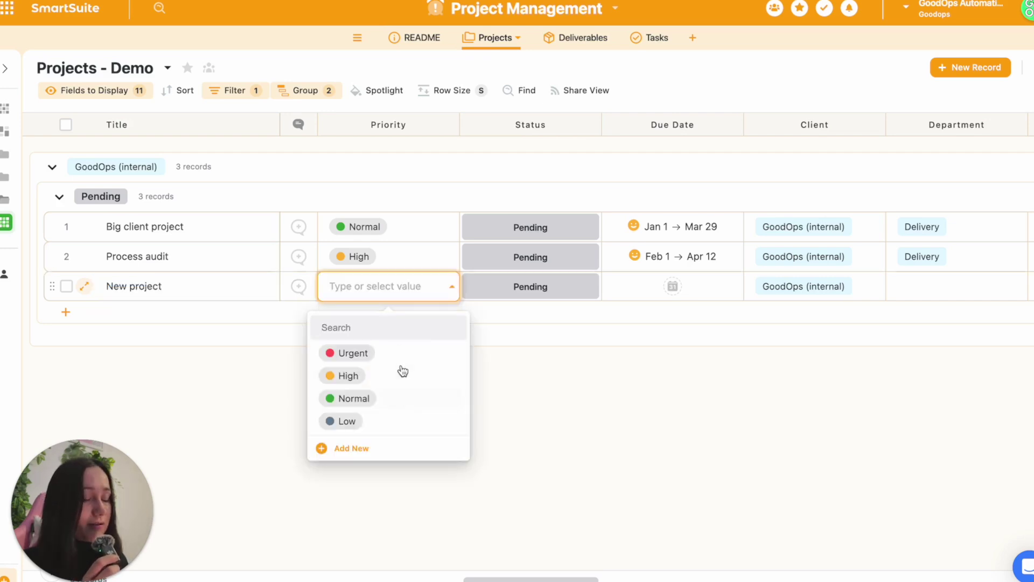
{"action": "left_click", "coordinate": [383, 397]}
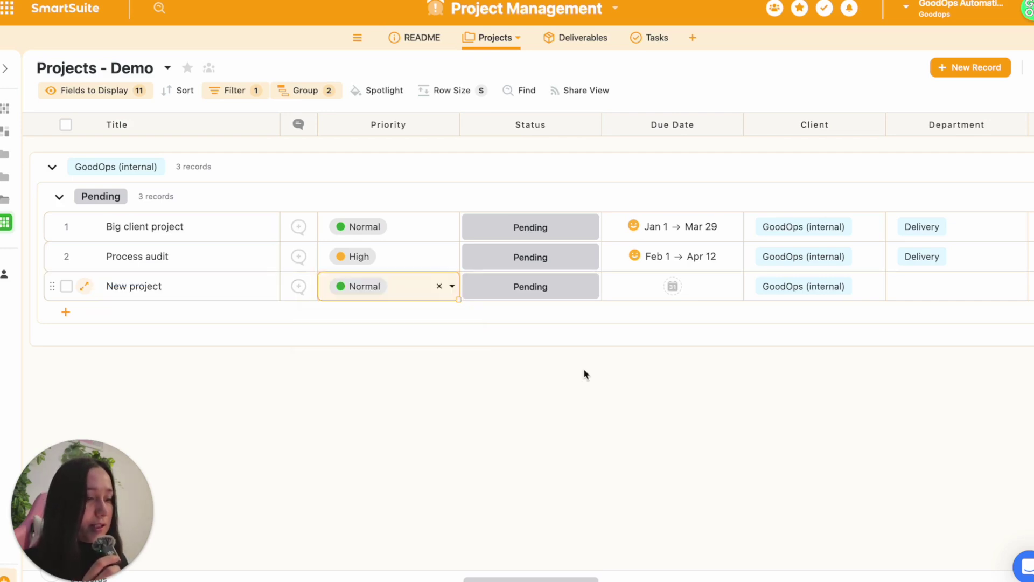
{"action": "left_click", "coordinate": [548, 280]}
{"action": "left_click", "coordinate": [587, 286]}
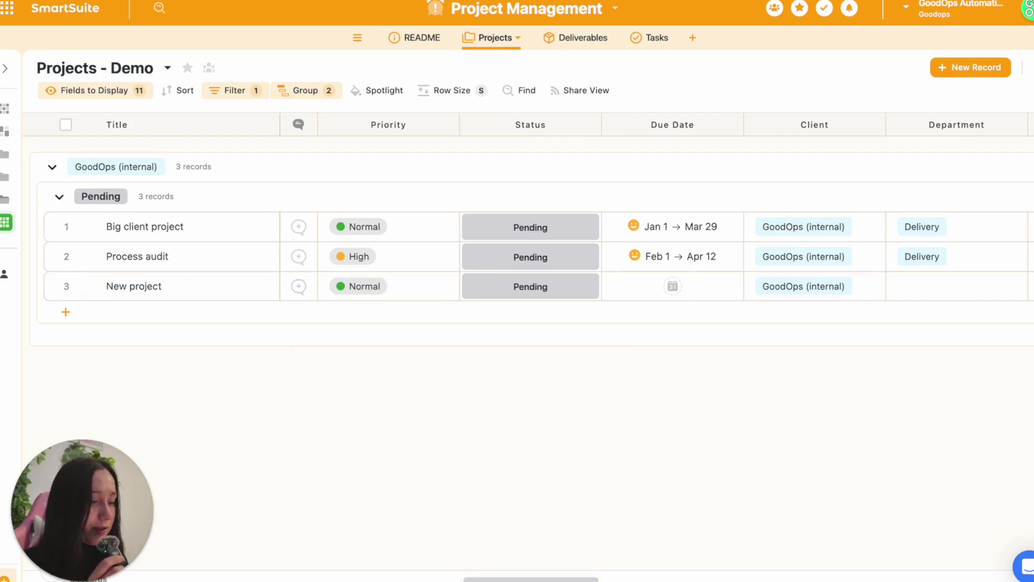
{"action": "scroll", "coordinate": [527, 571], "scroll_direction": "right", "scroll_amount": 1}
Link the Operations Audit package as New project's package template
{"action": "scroll", "coordinate": [754, 579], "scroll_direction": "right", "scroll_amount": 10}
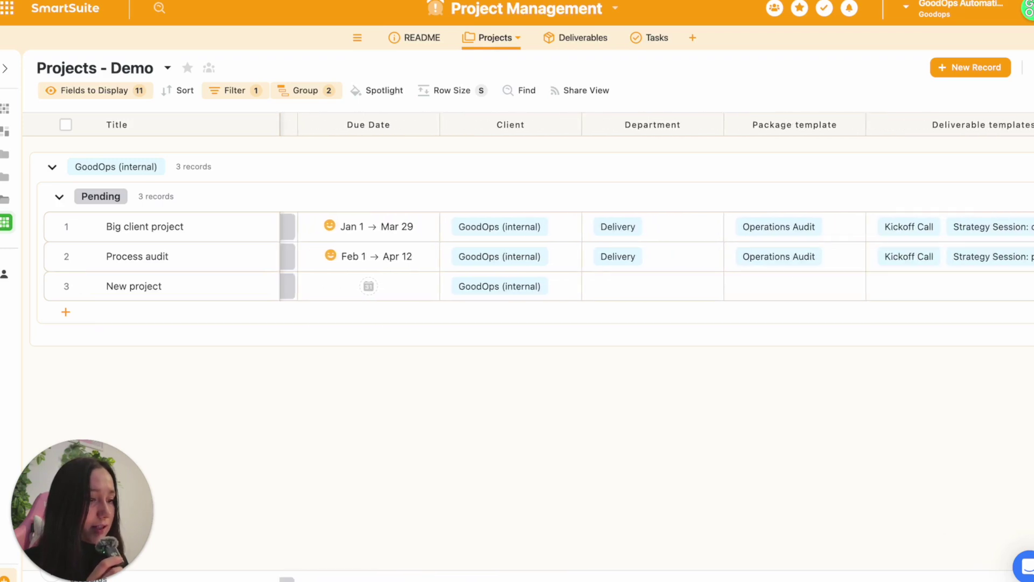
{"action": "scroll", "coordinate": [835, 571], "scroll_direction": "right", "scroll_amount": 5}
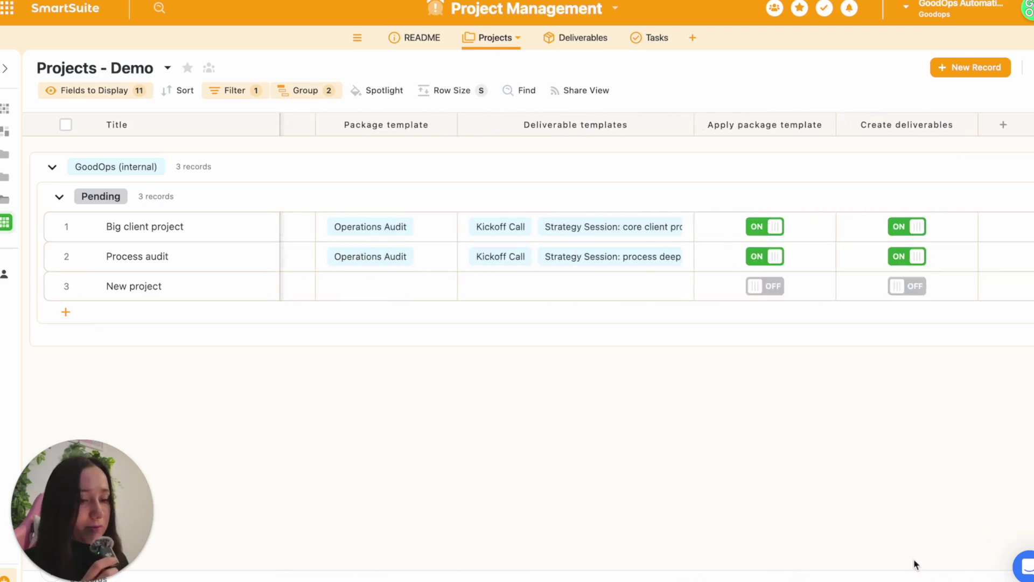
{"action": "scroll", "coordinate": [910, 565], "scroll_direction": "left", "scroll_amount": 1}
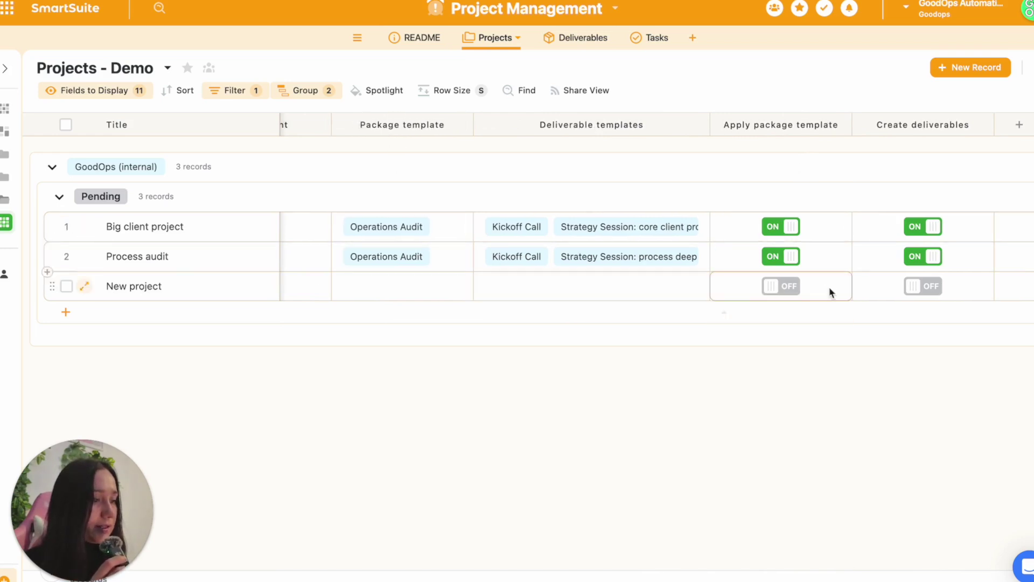
{"action": "left_click", "coordinate": [362, 279]}
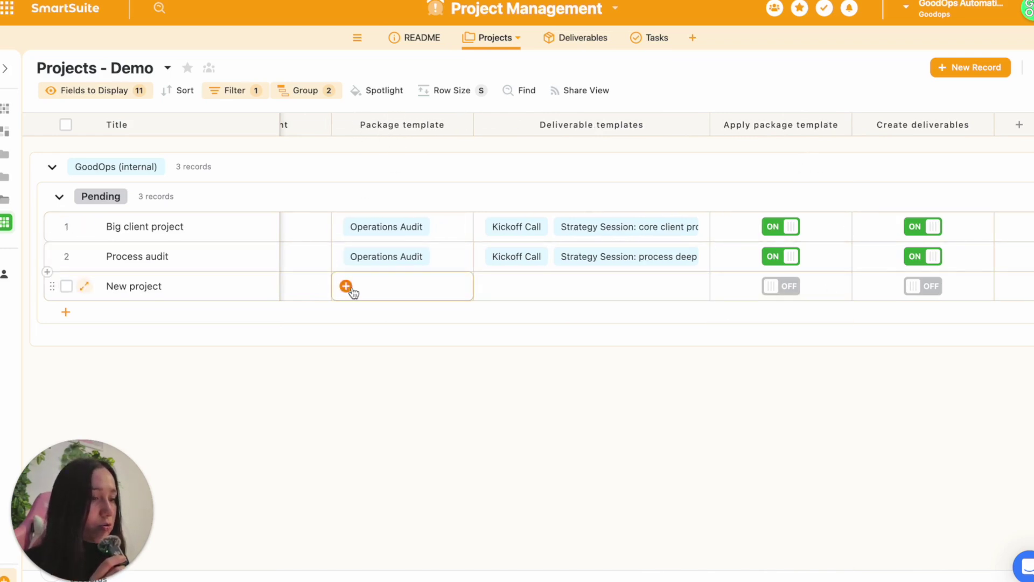
{"action": "left_click", "coordinate": [346, 286]}
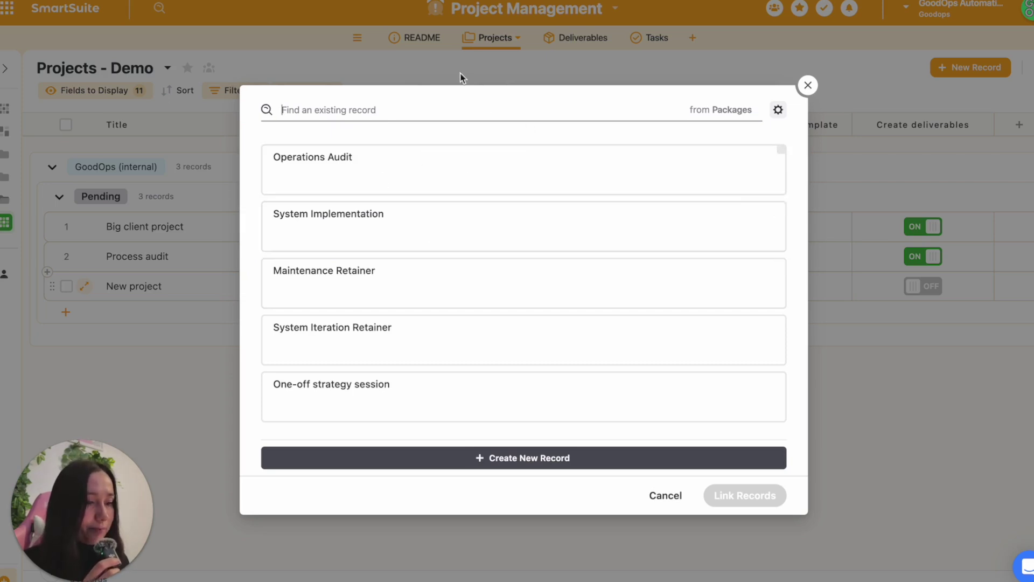
{"action": "left_click", "coordinate": [351, 178]}
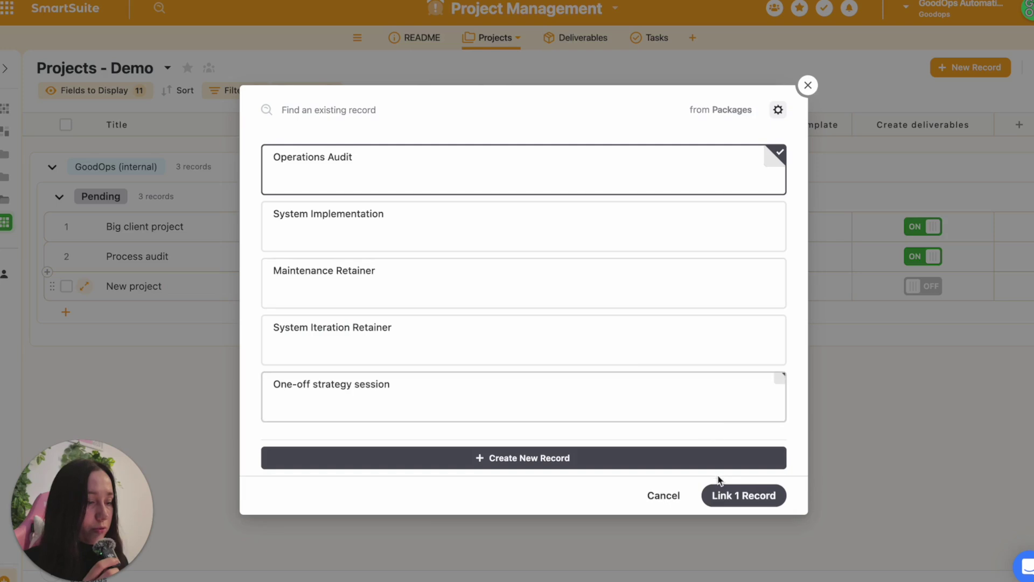
{"action": "left_click", "coordinate": [744, 497]}
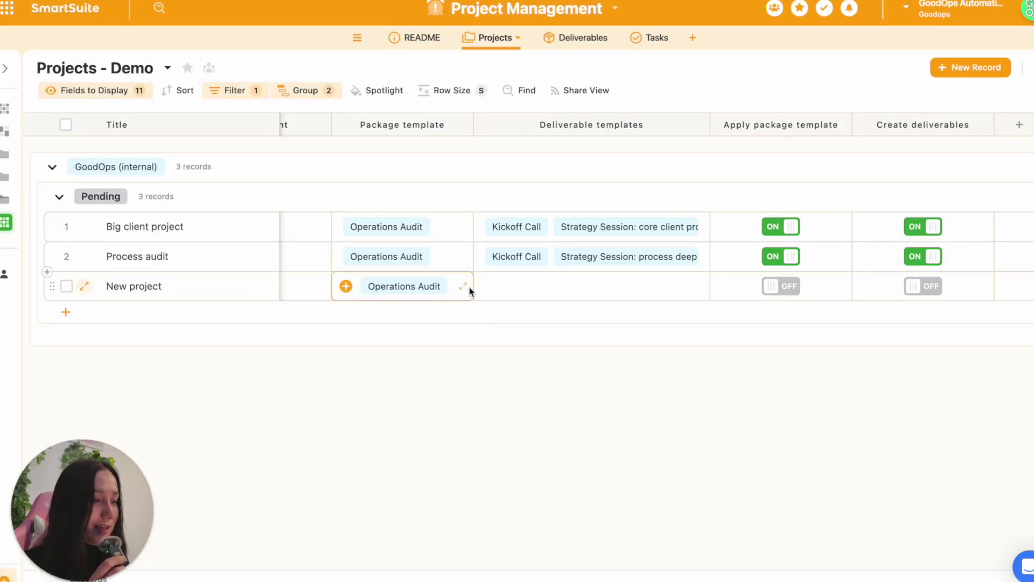
Apply the package template and unlink three unneeded Strategy Session deliverables from New project
{"action": "left_click", "coordinate": [789, 290]}
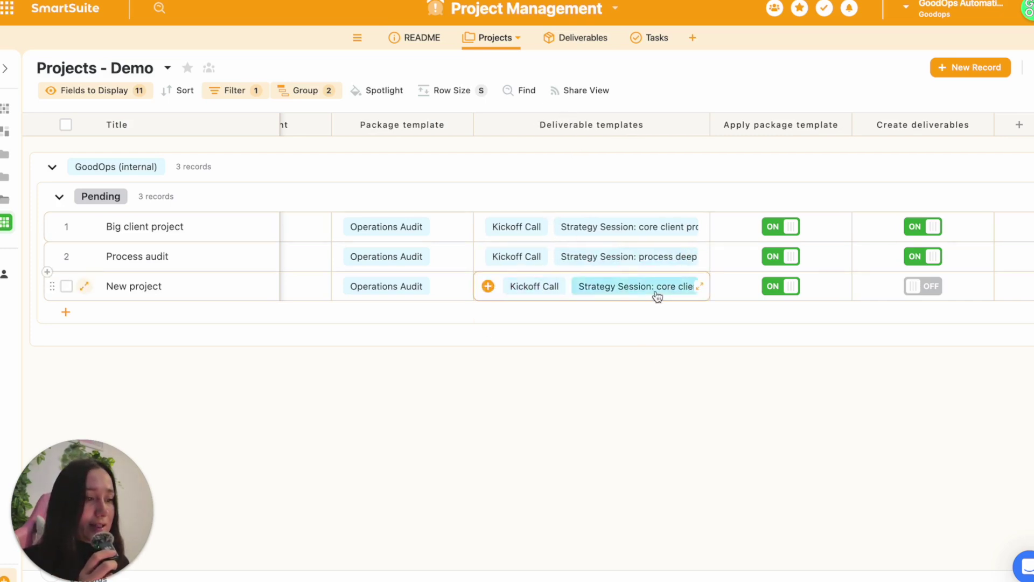
{"action": "left_click", "coordinate": [701, 288]}
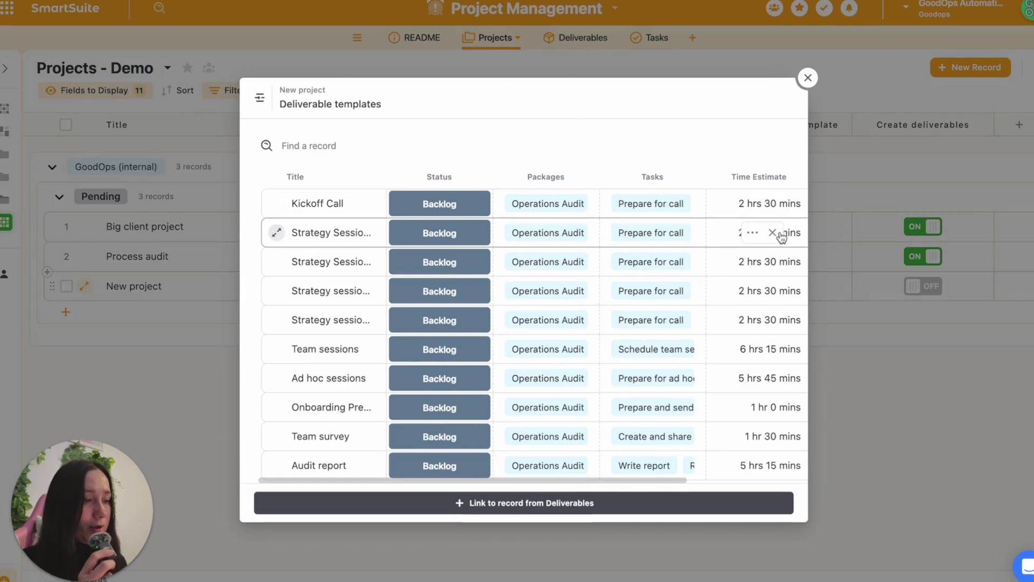
{"action": "left_click", "coordinate": [773, 233]}
{"action": "left_click", "coordinate": [773, 247]}
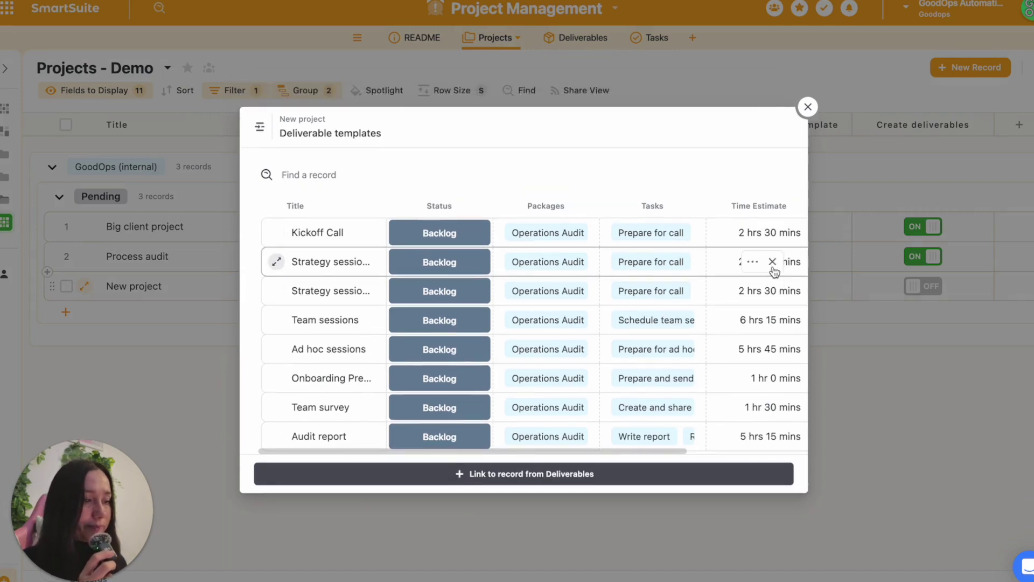
{"action": "left_click", "coordinate": [772, 262]}
Link the Team onboarding and training and Data migration deliverable templates to New project
{"action": "left_click", "coordinate": [514, 459]}
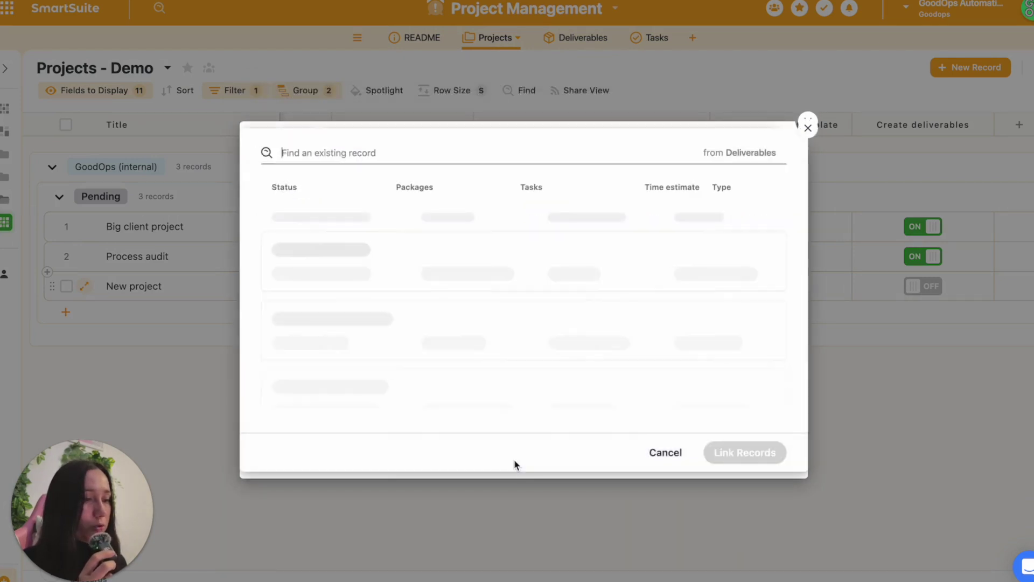
{"action": "scroll", "coordinate": [577, 240], "scroll_direction": "down", "scroll_amount": 4}
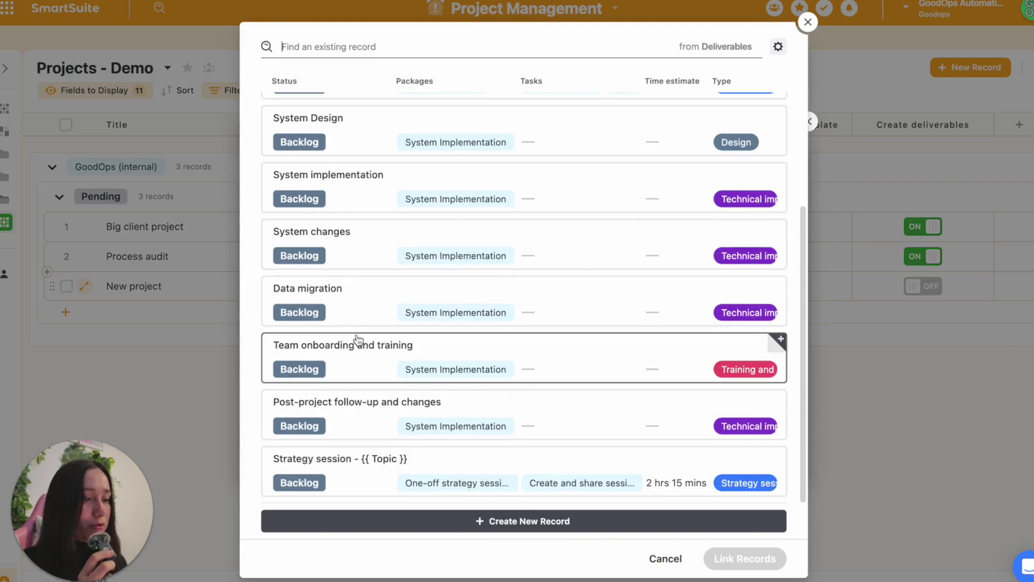
{"action": "left_click", "coordinate": [358, 340]}
{"action": "left_click", "coordinate": [341, 305]}
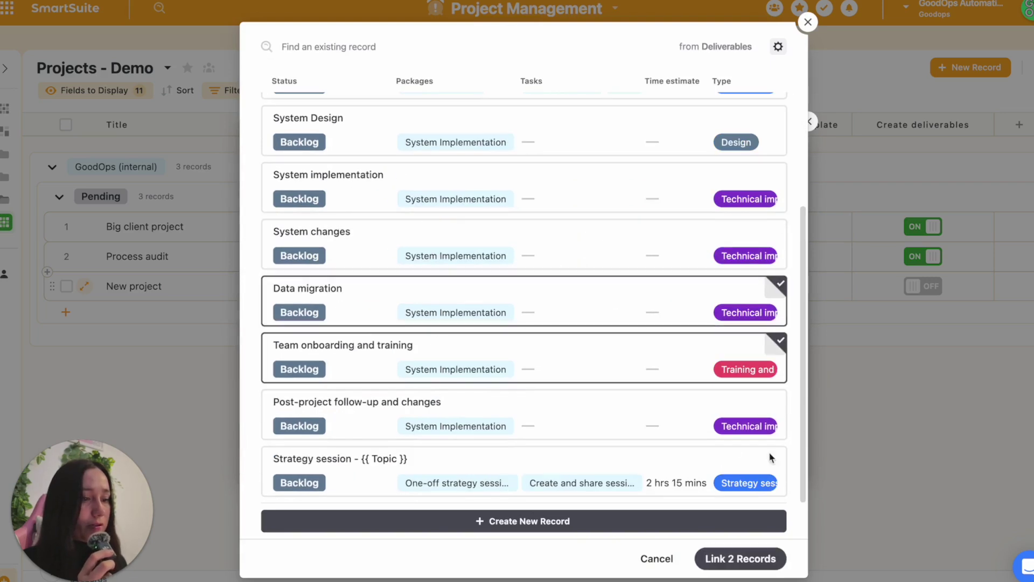
{"action": "left_click", "coordinate": [743, 559]}
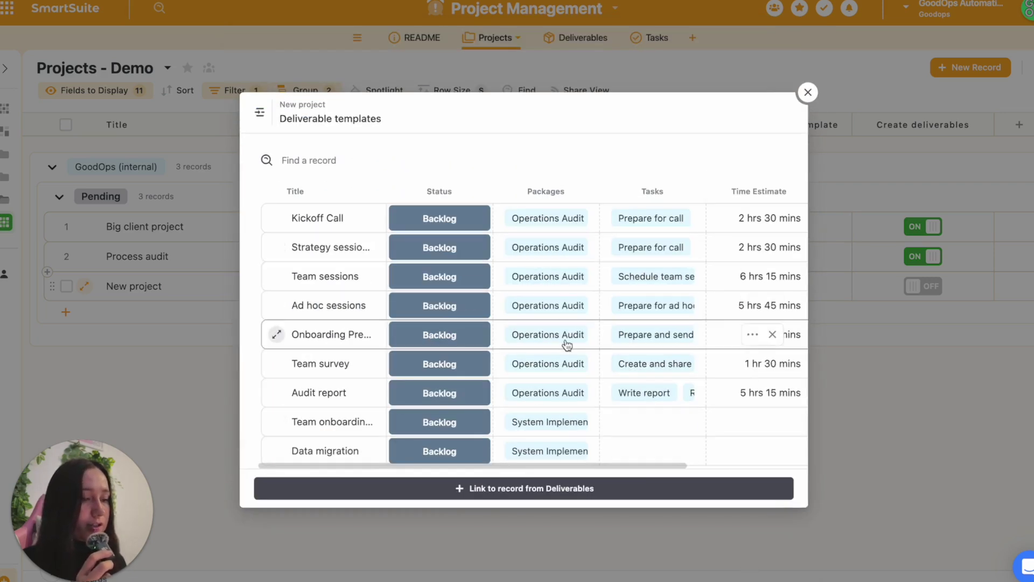
{"action": "left_click", "coordinate": [808, 93]}
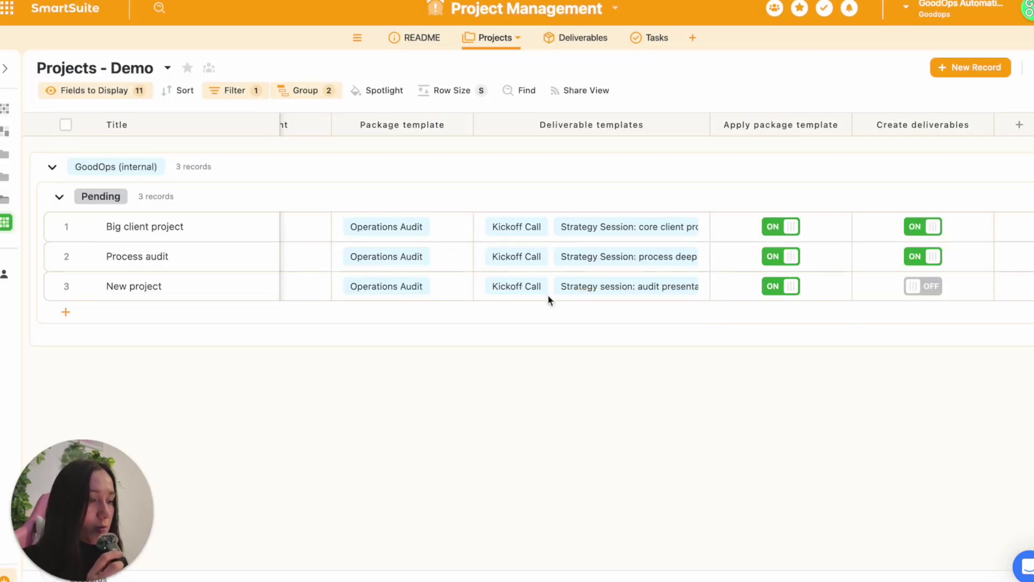
Switch New project's Create deliverables toggle from OFF to ON
{"action": "left_click", "coordinate": [923, 290]}
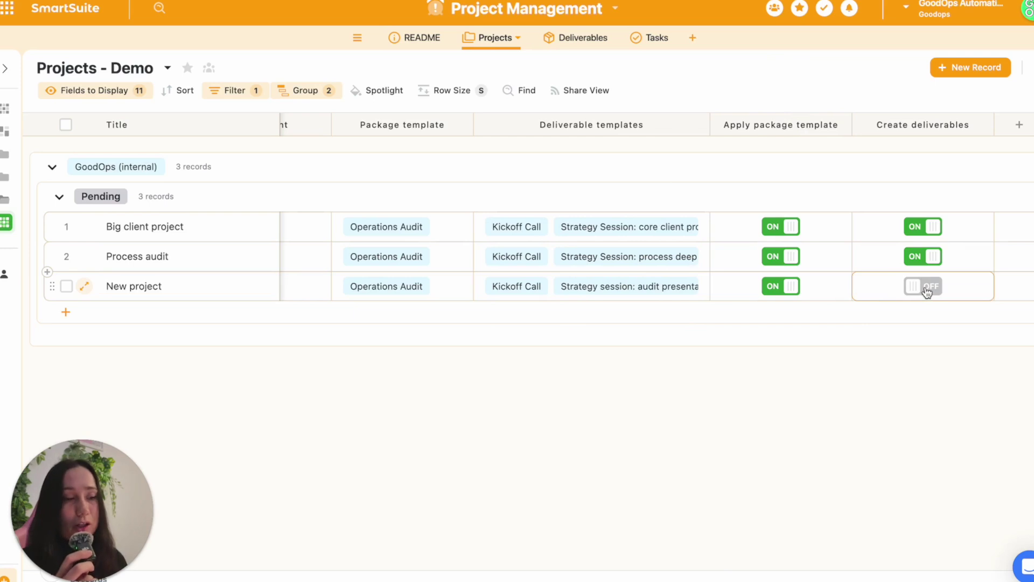
{"action": "left_click", "coordinate": [925, 291]}
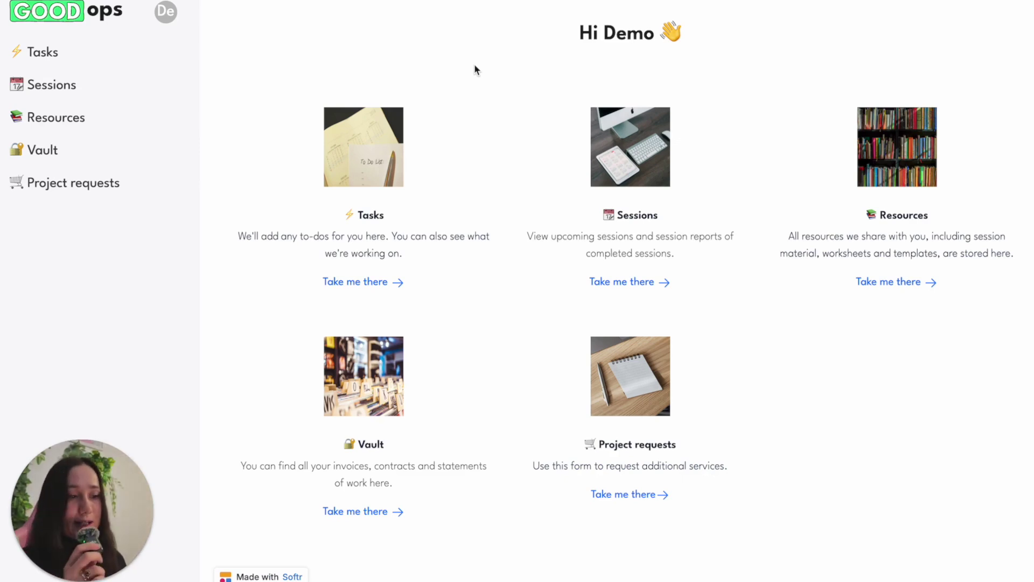
Open the portal's Tasks page and review its To-dos, What we're working on and Completed work sections
{"action": "double_click", "coordinate": [620, 33]}
{"action": "left_click", "coordinate": [609, 68]}
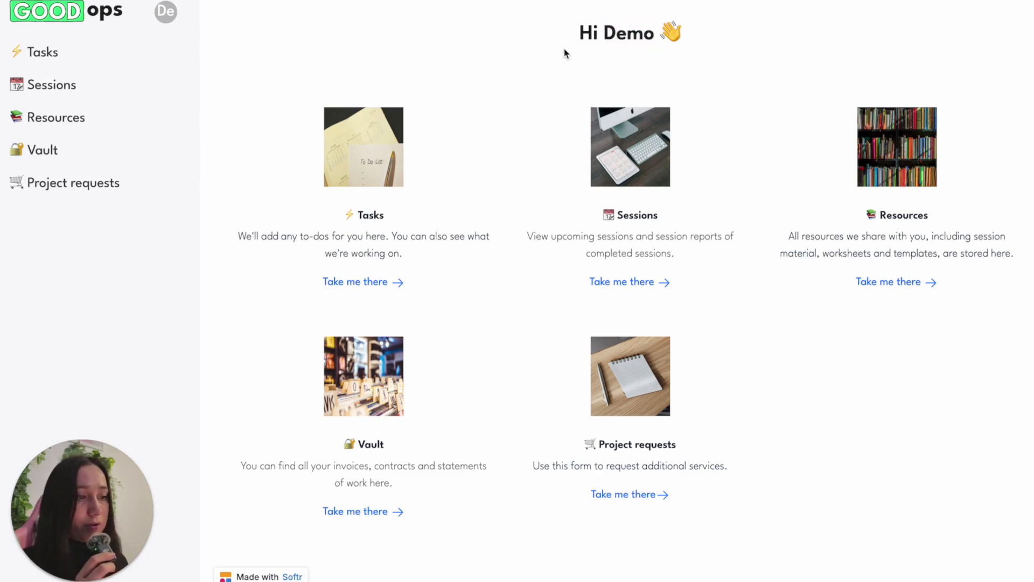
{"action": "left_click", "coordinate": [40, 56]}
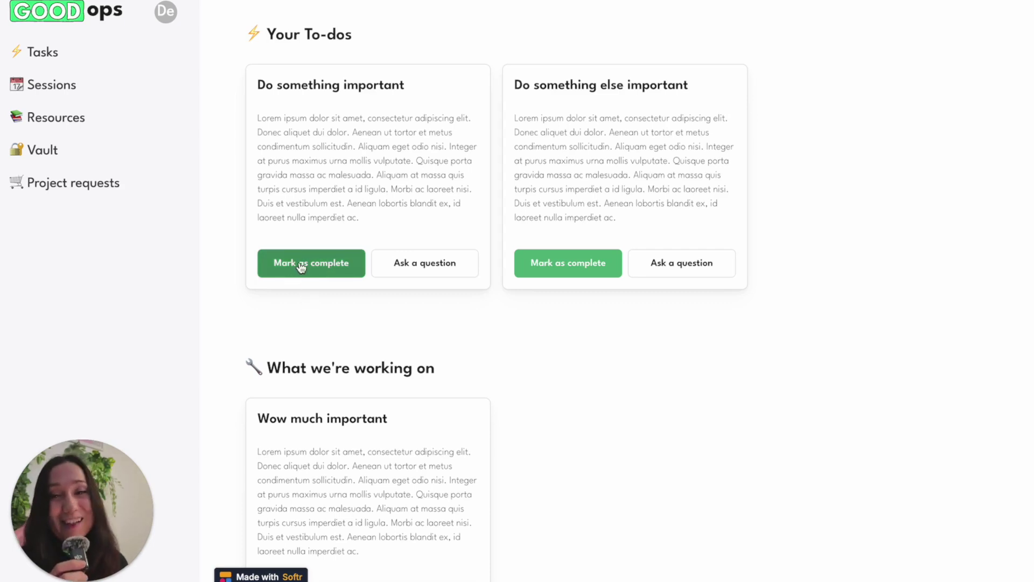
{"action": "scroll", "coordinate": [591, 168], "scroll_direction": "down", "scroll_amount": 5}
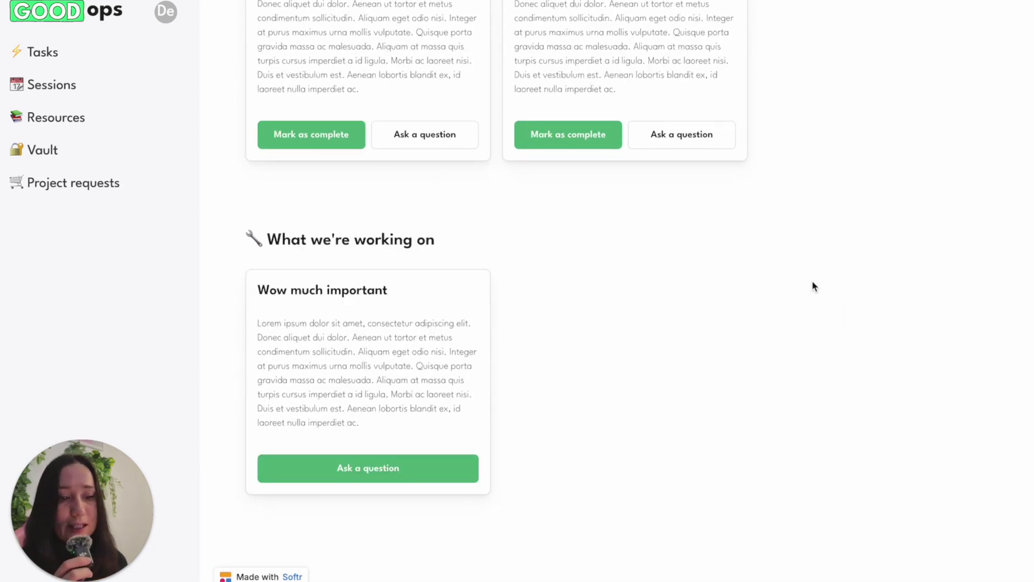
{"action": "scroll", "coordinate": [638, 208], "scroll_direction": "down", "scroll_amount": 12}
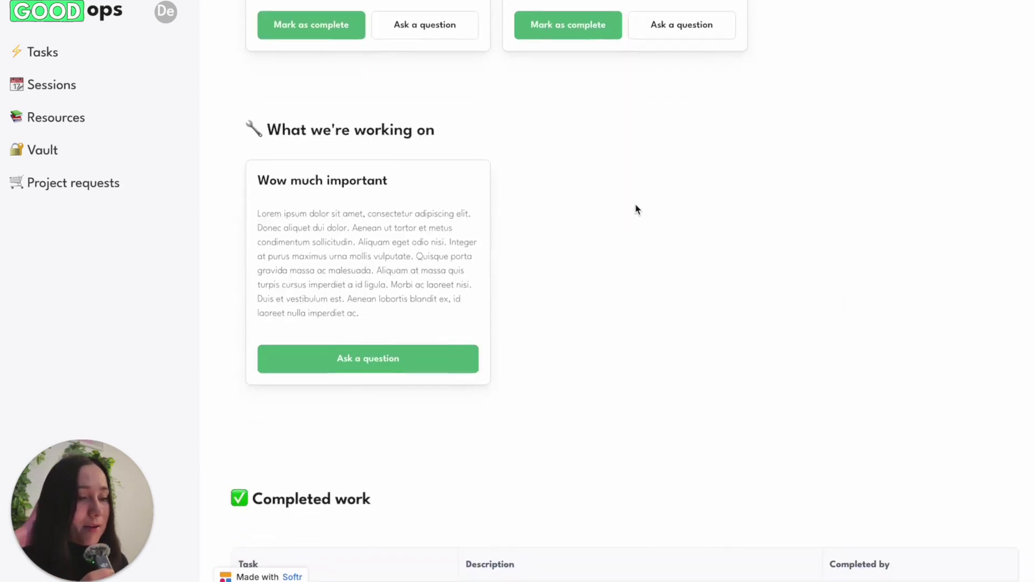
{"action": "scroll", "coordinate": [614, 168], "scroll_direction": "down", "scroll_amount": 5}
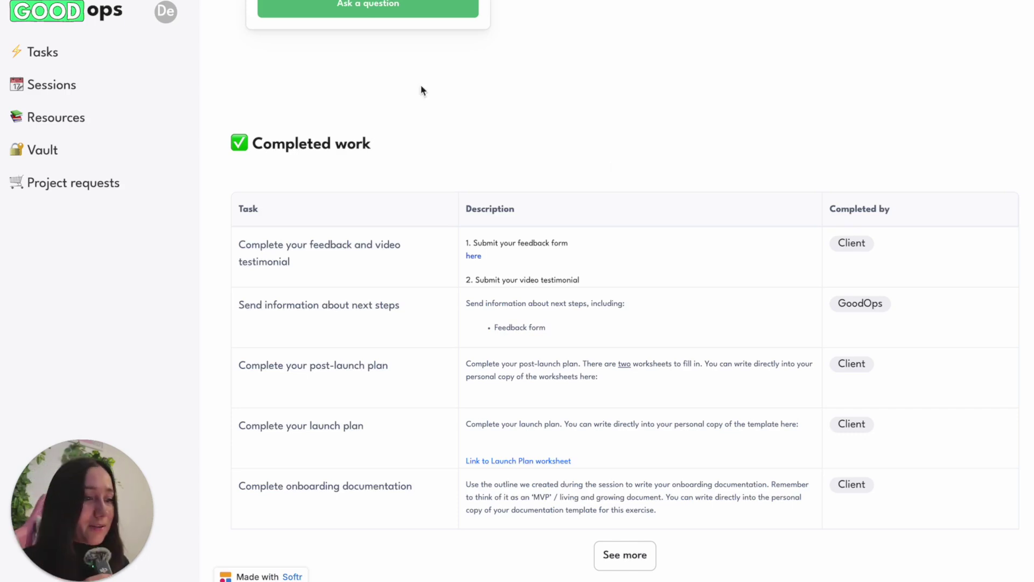
{"action": "scroll", "coordinate": [690, 337], "scroll_direction": "up", "scroll_amount": 20}
{"action": "scroll", "coordinate": [690, 334], "scroll_direction": "down", "scroll_amount": 2}
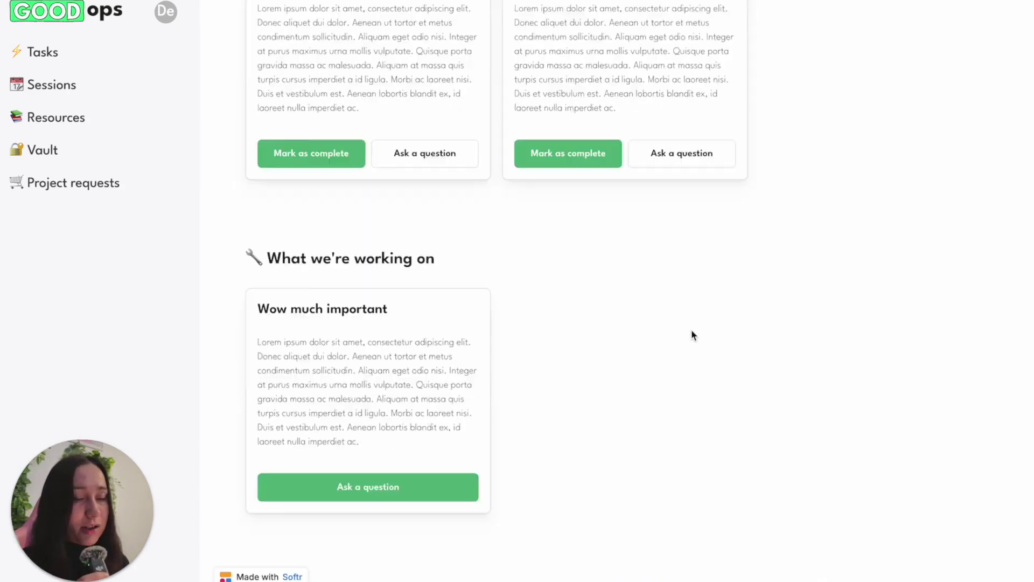
{"action": "scroll", "coordinate": [690, 334], "scroll_direction": "up", "scroll_amount": 2}
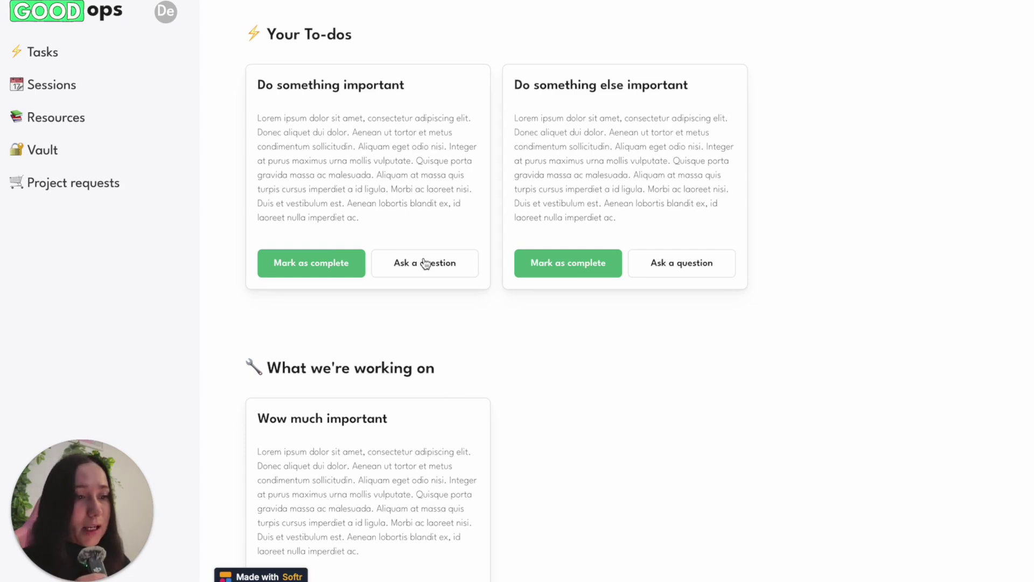
Go to the Sessions page and read through the completed session's report
{"action": "left_click", "coordinate": [57, 92]}
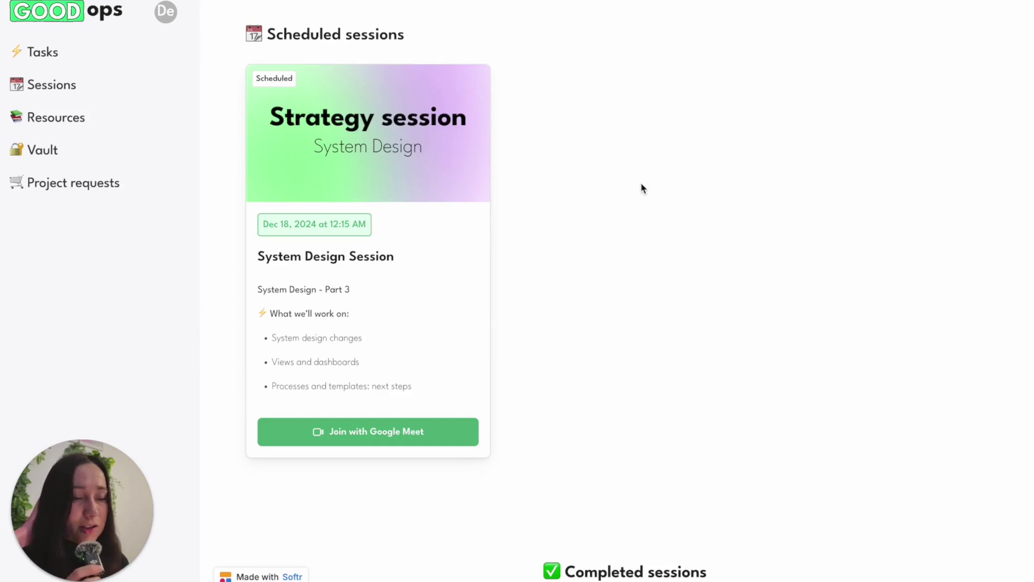
{"action": "scroll", "coordinate": [642, 187], "scroll_direction": "down", "scroll_amount": 4}
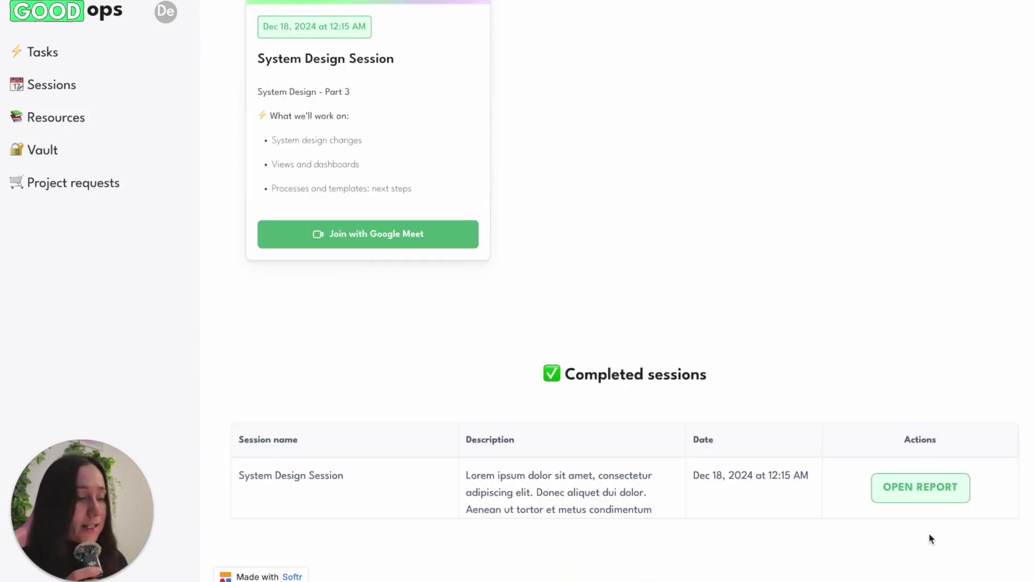
{"action": "left_click", "coordinate": [935, 491]}
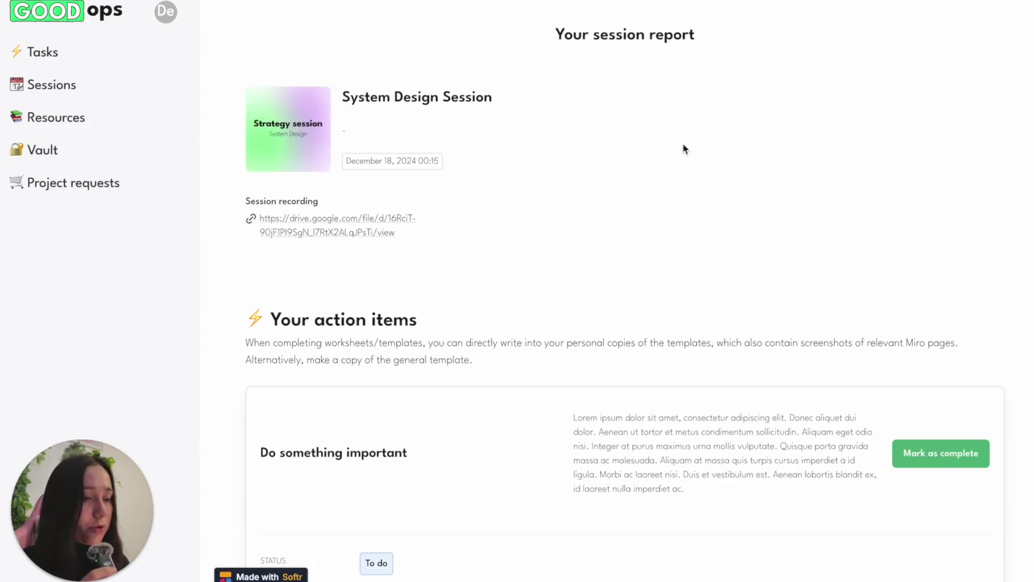
{"action": "scroll", "coordinate": [674, 168], "scroll_direction": "down", "scroll_amount": 10}
{"action": "scroll", "coordinate": [650, 246], "scroll_direction": "up", "scroll_amount": 1}
{"action": "scroll", "coordinate": [651, 246], "scroll_direction": "up", "scroll_amount": 4}
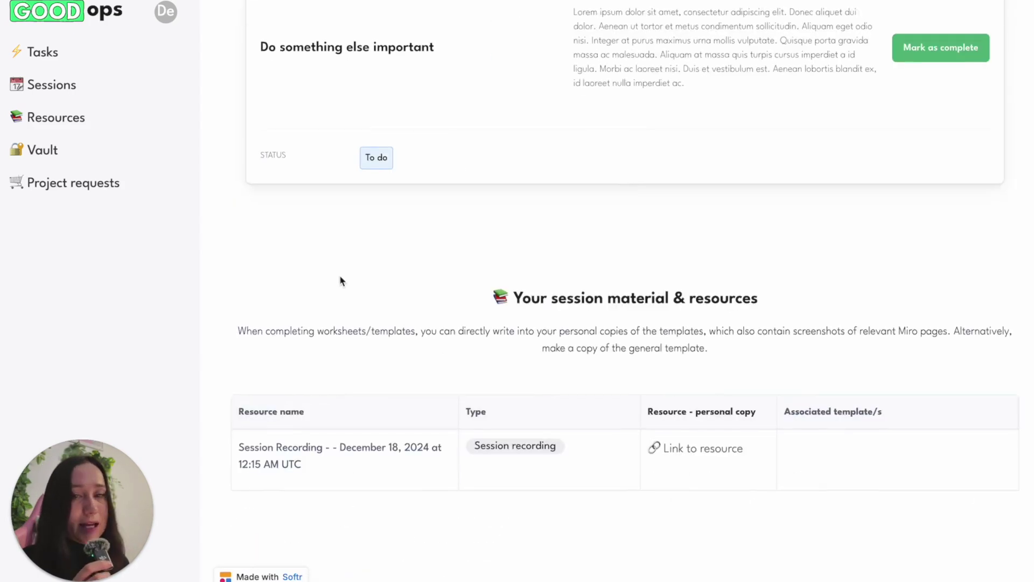
{"action": "scroll", "coordinate": [546, 310], "scroll_direction": "up", "scroll_amount": 4}
{"action": "scroll", "coordinate": [547, 269], "scroll_direction": "down", "scroll_amount": 10}
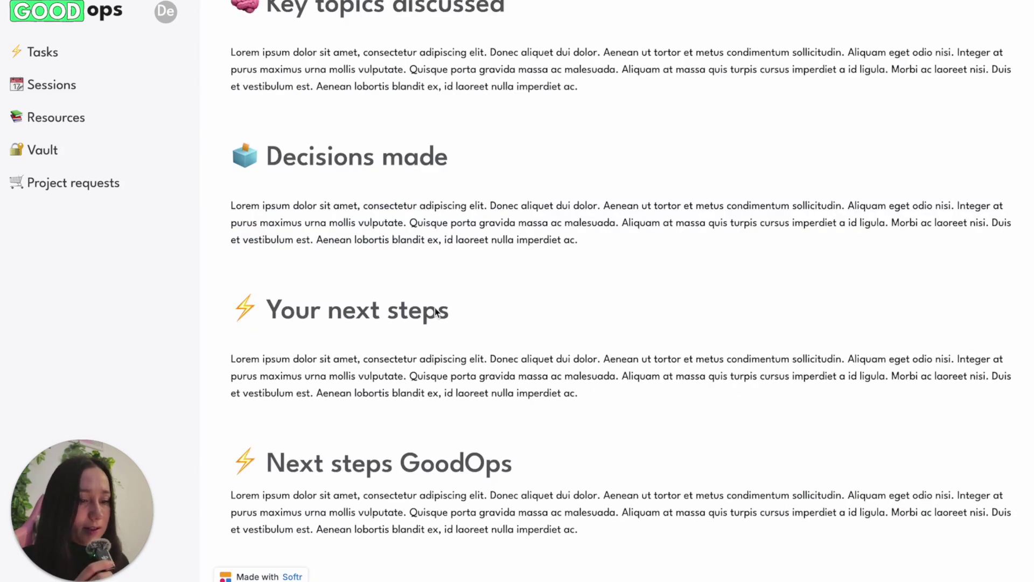
{"action": "scroll", "coordinate": [530, 372], "scroll_direction": "up", "scroll_amount": 10}
Visit the Resources page, the Vault of invoices and contracts, then the project requests form
{"action": "left_click", "coordinate": [63, 120]}
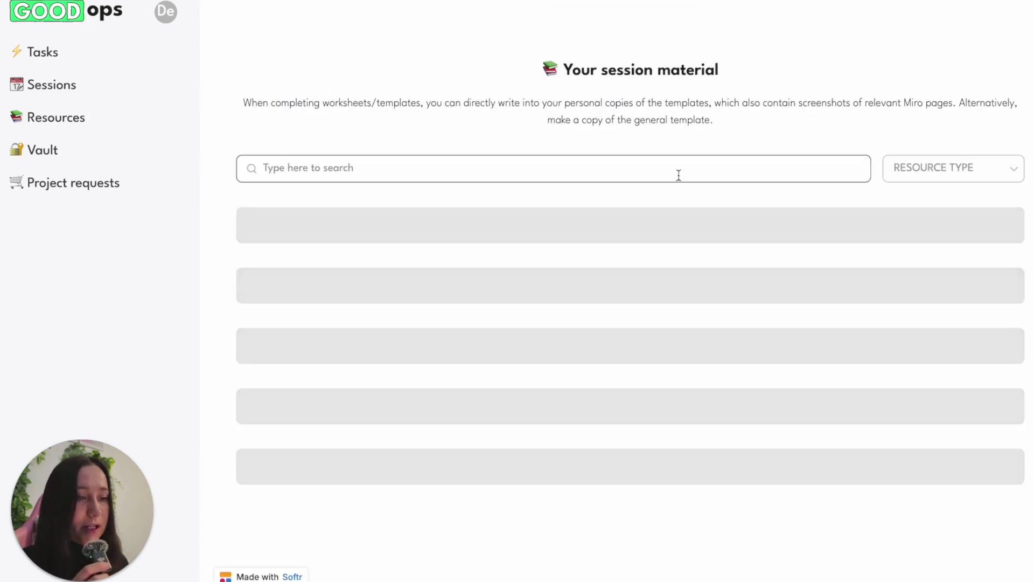
{"action": "left_click", "coordinate": [108, 149]}
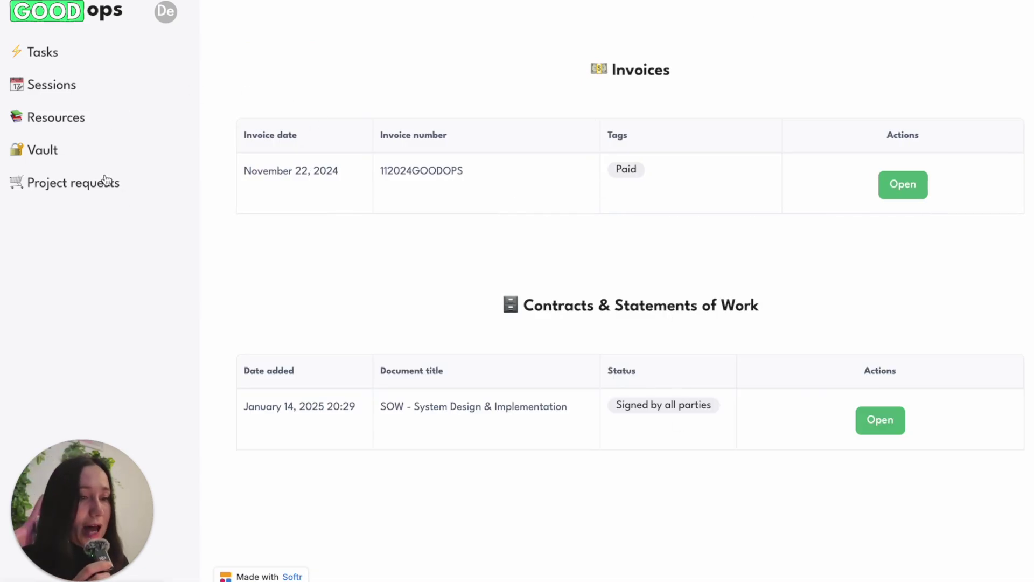
{"action": "left_click", "coordinate": [100, 191]}
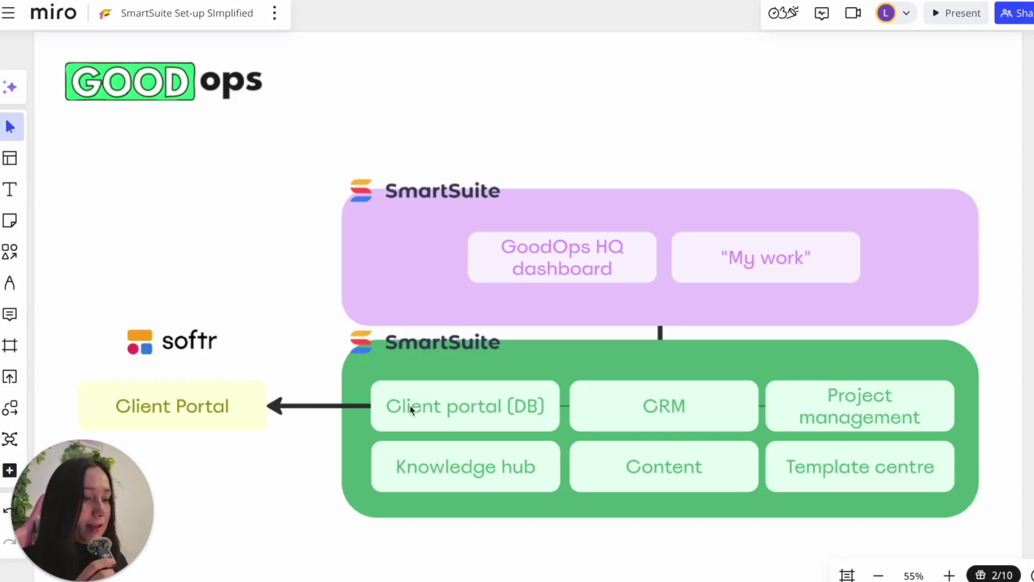
{"action": "left_click", "coordinate": [410, 405]}
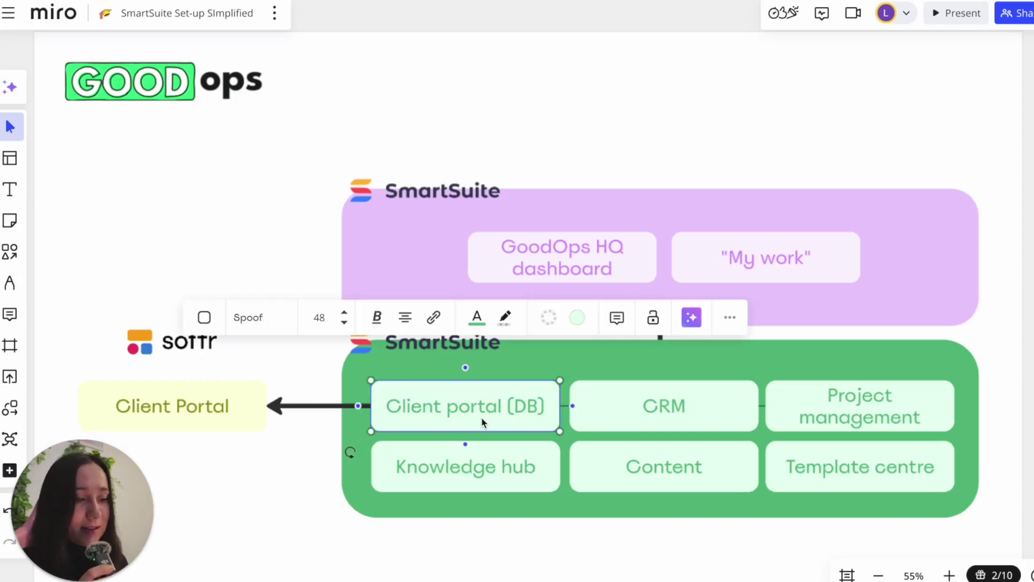
{"action": "left_click", "coordinate": [721, 47]}
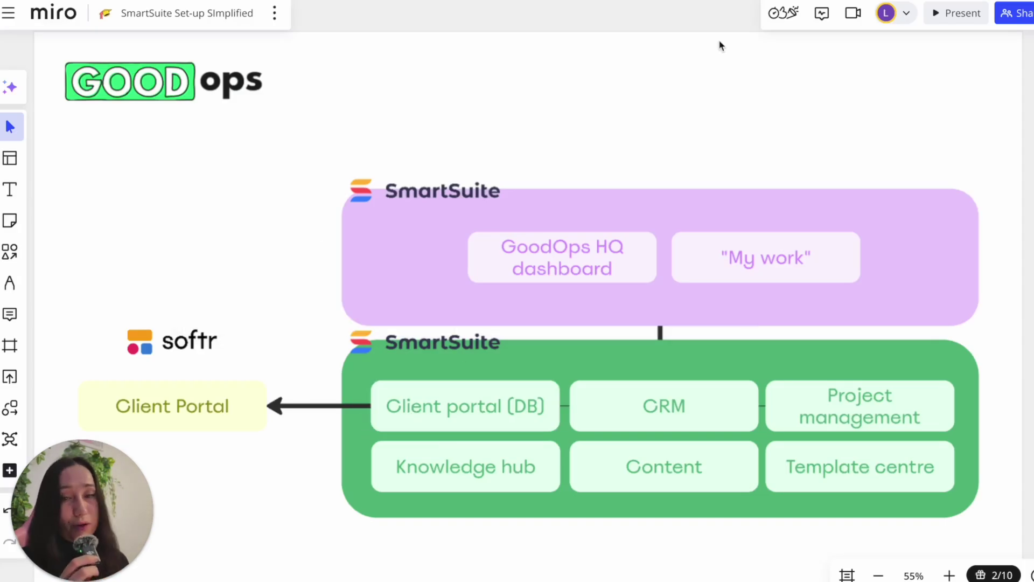